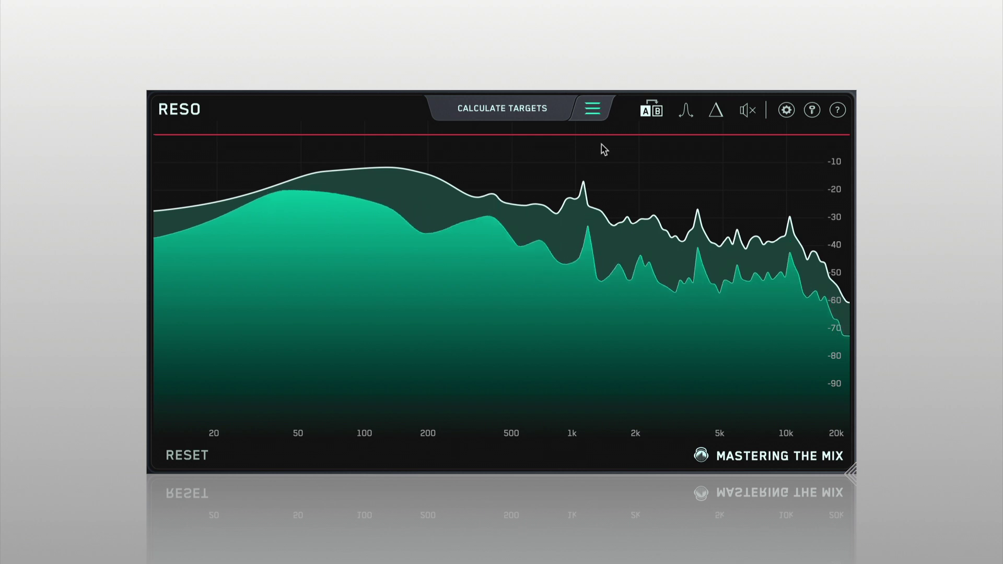
Place three resonance nodes on the spectrum at about 1 kHz, 3.8 kHz and 10 kHz
left_click(583, 296)
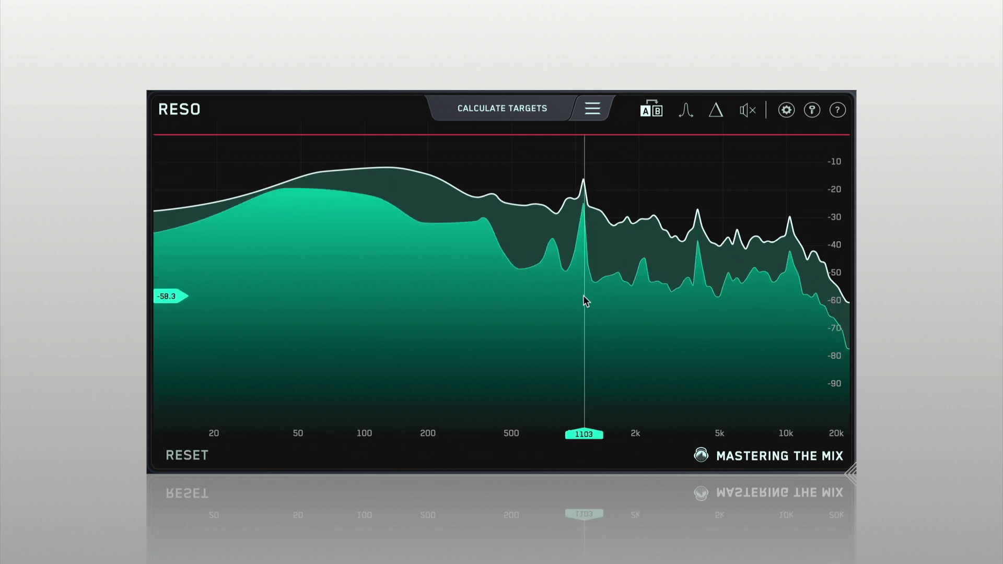
left_click(698, 306)
left_click(789, 306)
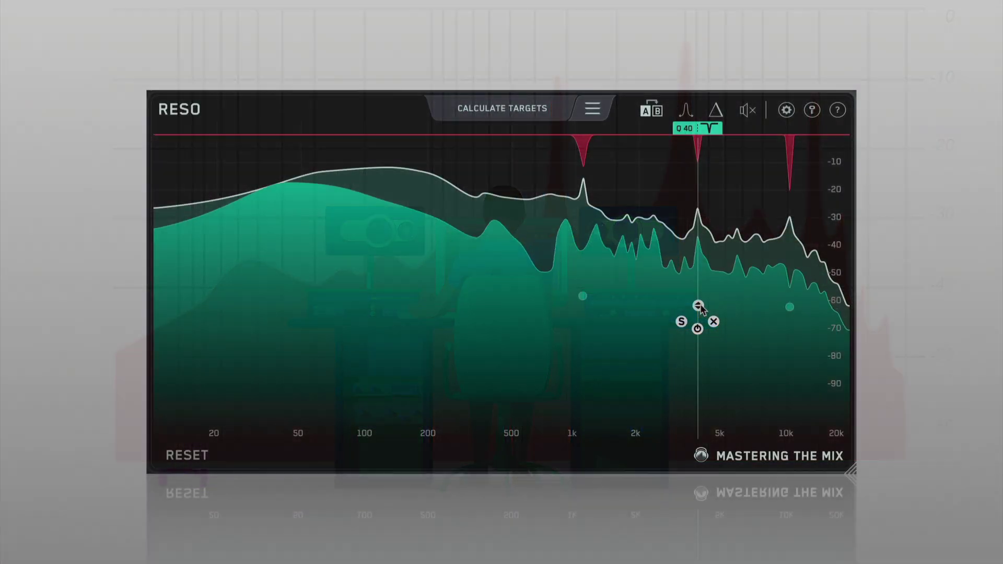
Lower the 3.8 kHz node's threshold to about -63.8 for a shallower cut
mouse_move(701, 309)
left_mouse_down()
mouse_move(700, 274)
mouse_move(700, 318)
left_mouse_up()
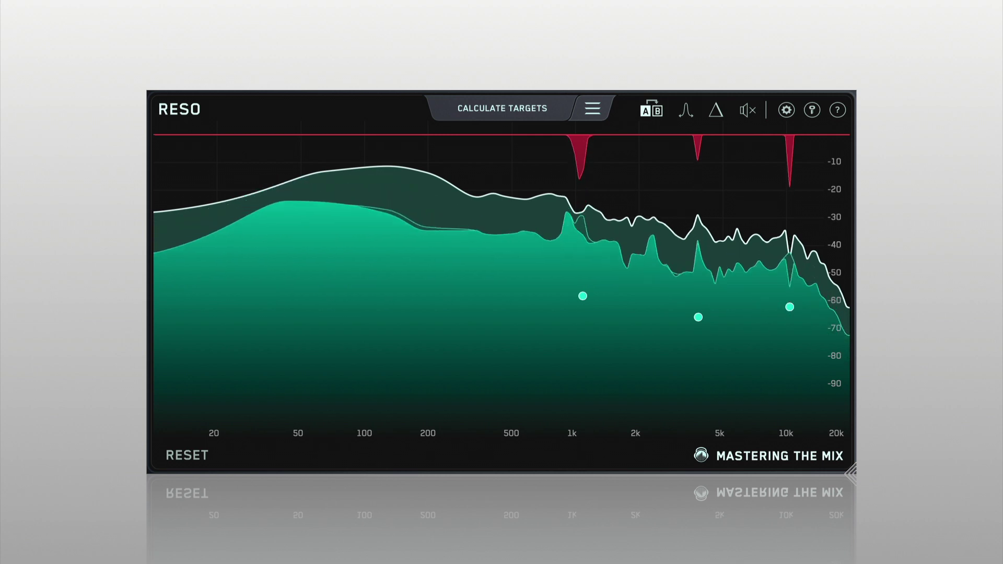
Delete all manual nodes from the menu and engage the automatically calculated targets
left_click(592, 108)
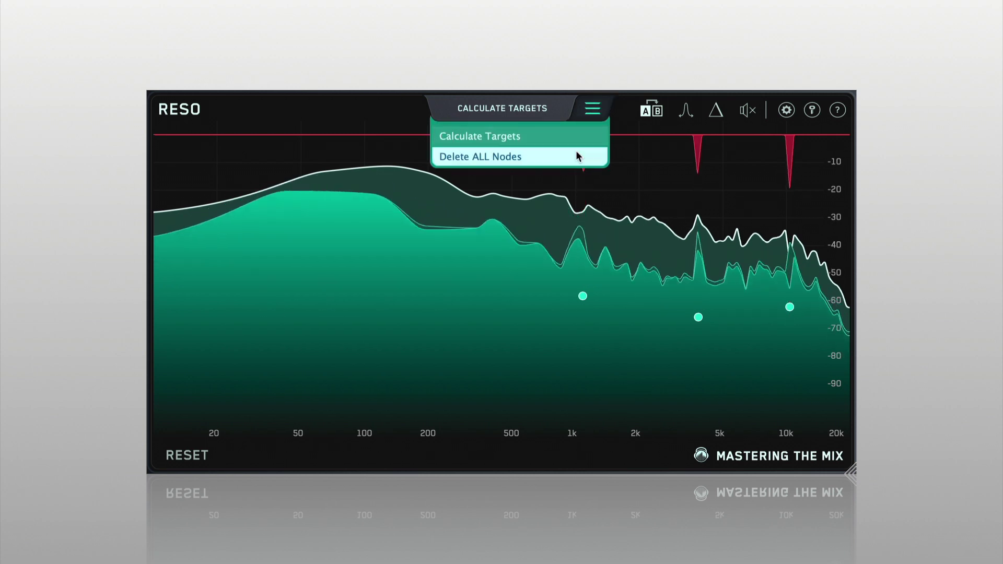
left_click(578, 156)
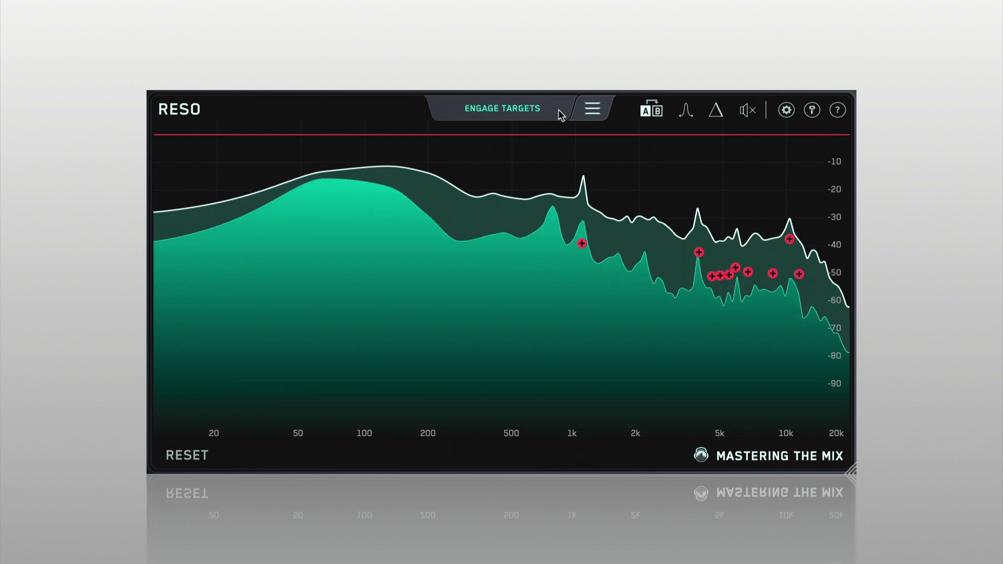
left_click(560, 114)
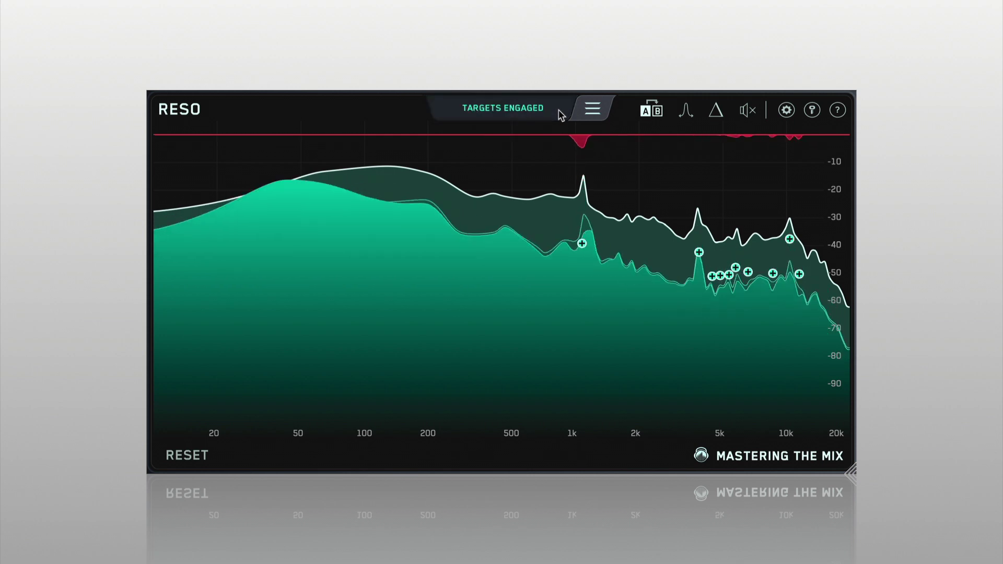
mouse_move(583, 248)
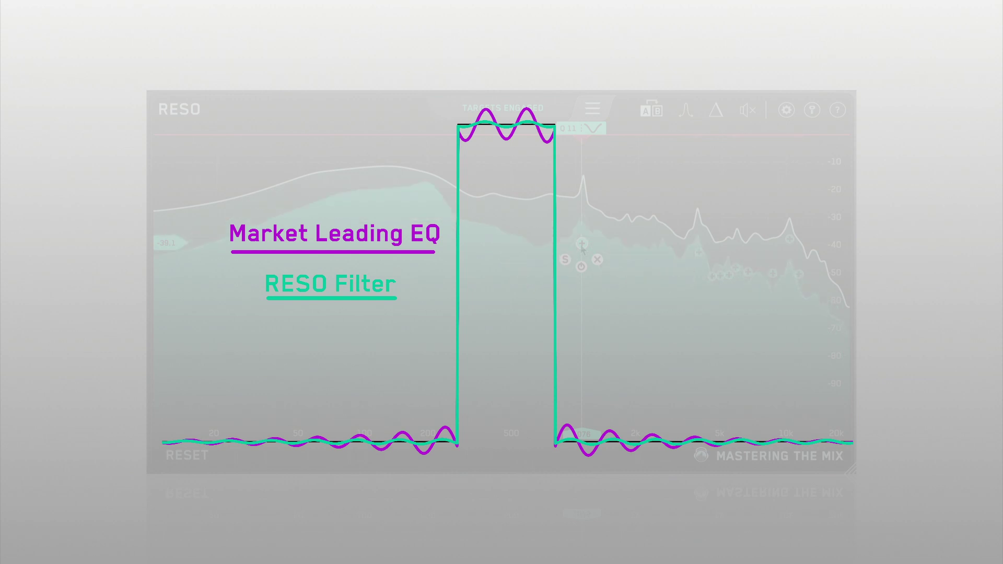
Disengage the calculated targets so they remain as red markers without cuts
left_click_drag(581, 245, 626, 255)
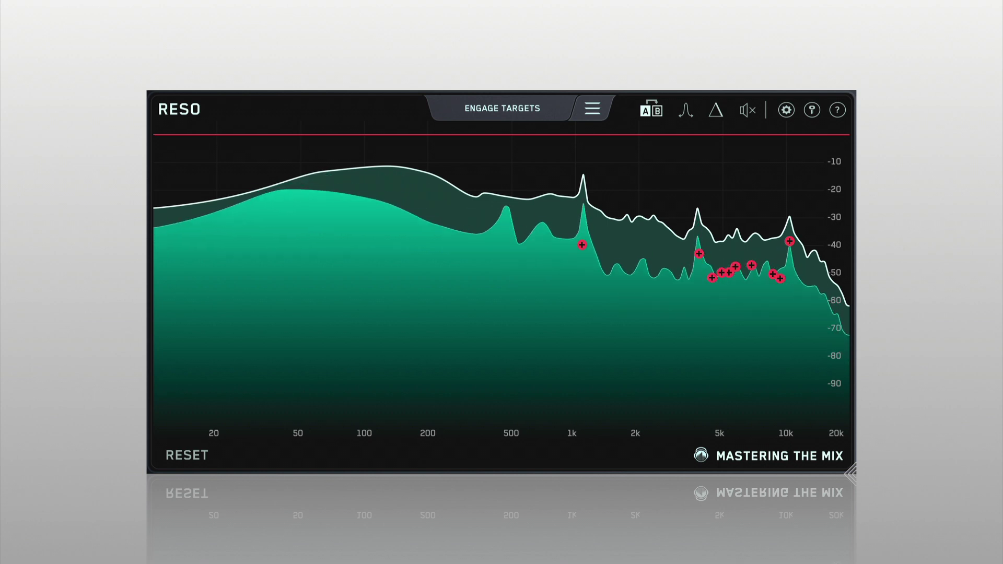
Toggle the targets off, then engage the 1 kHz and 3.8 kHz targets and the rest
left_click(553, 106)
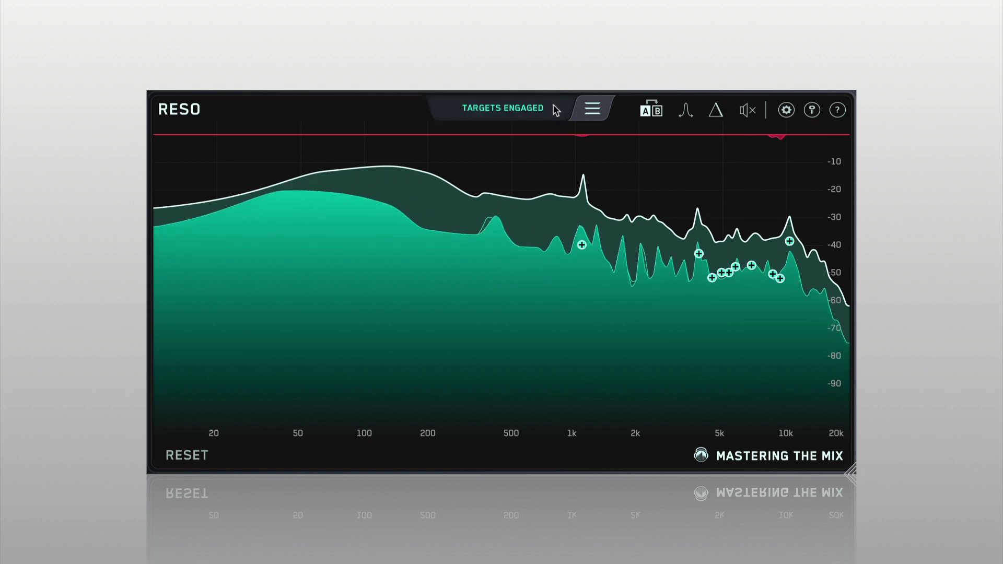
left_click(555, 108)
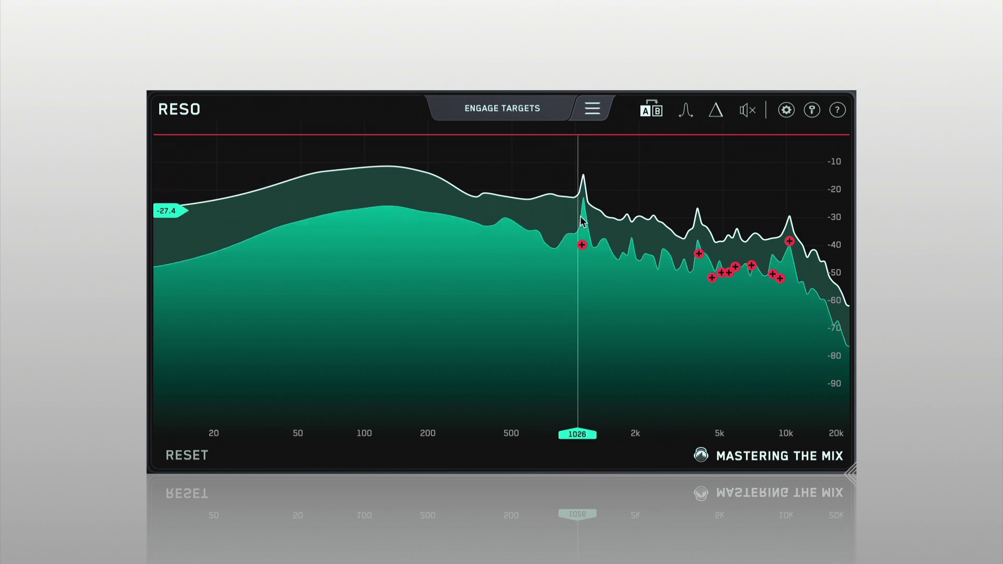
left_click(582, 245)
left_click(699, 253)
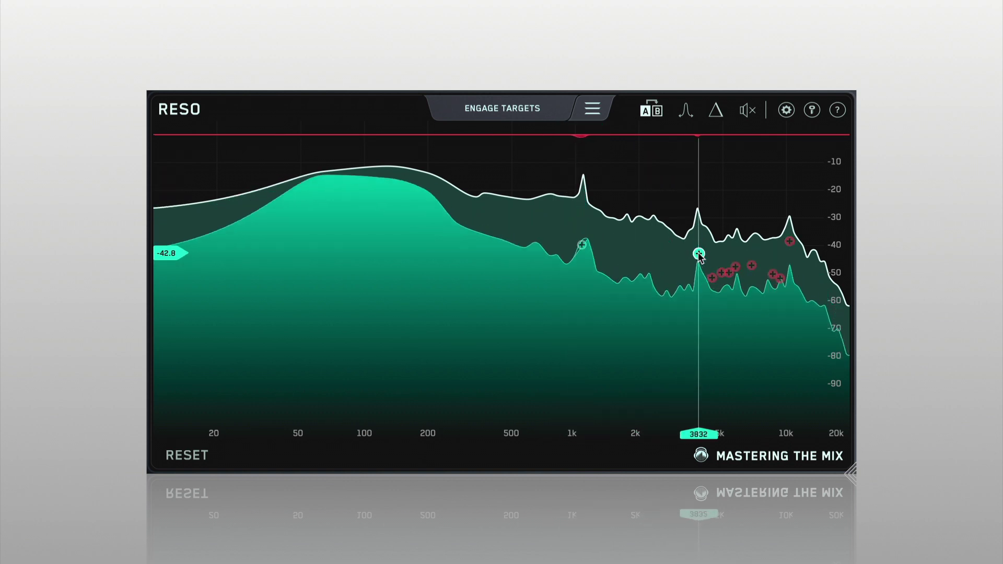
left_click(542, 111)
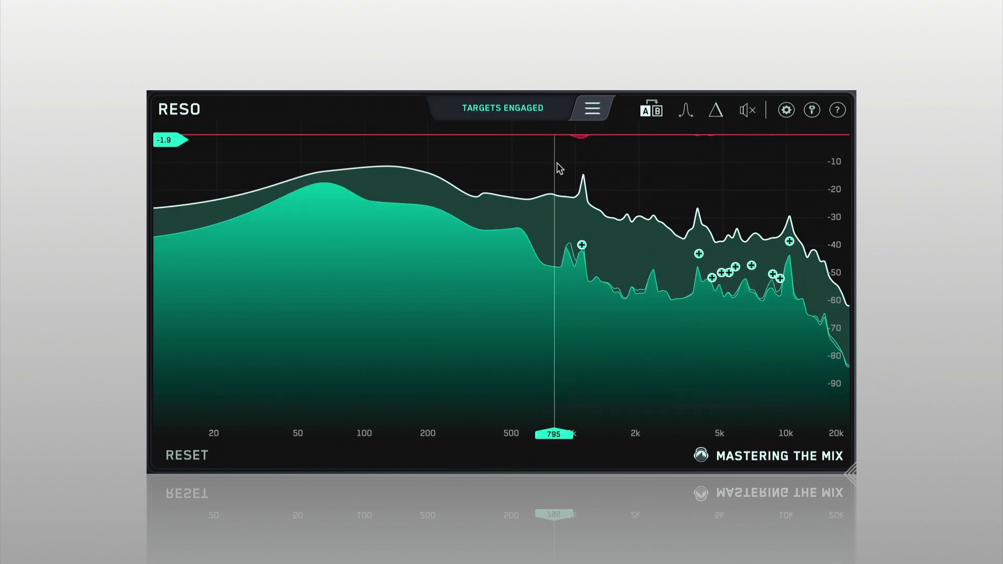
Pull the 1 kHz node down for a deeper cut and add a node near 2.3 kHz
mouse_move(589, 249)
left_click_drag(577, 281, 575, 321)
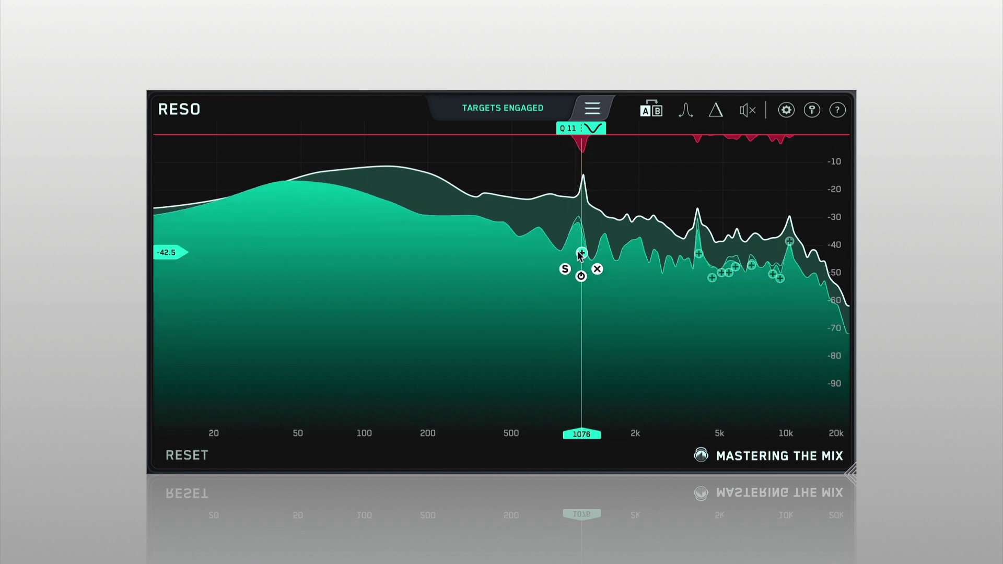
scroll(579, 256, "up", 5)
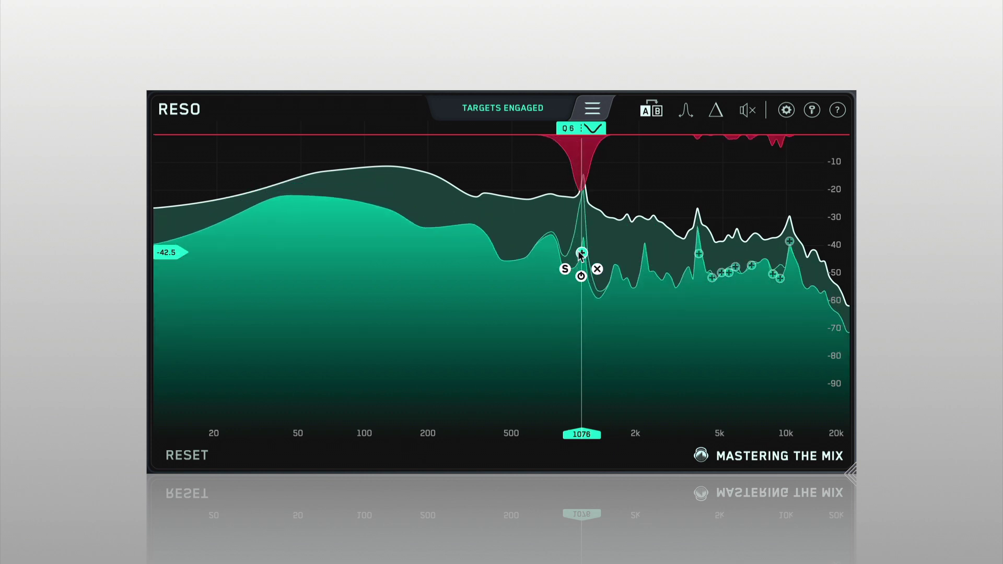
double_click(653, 296)
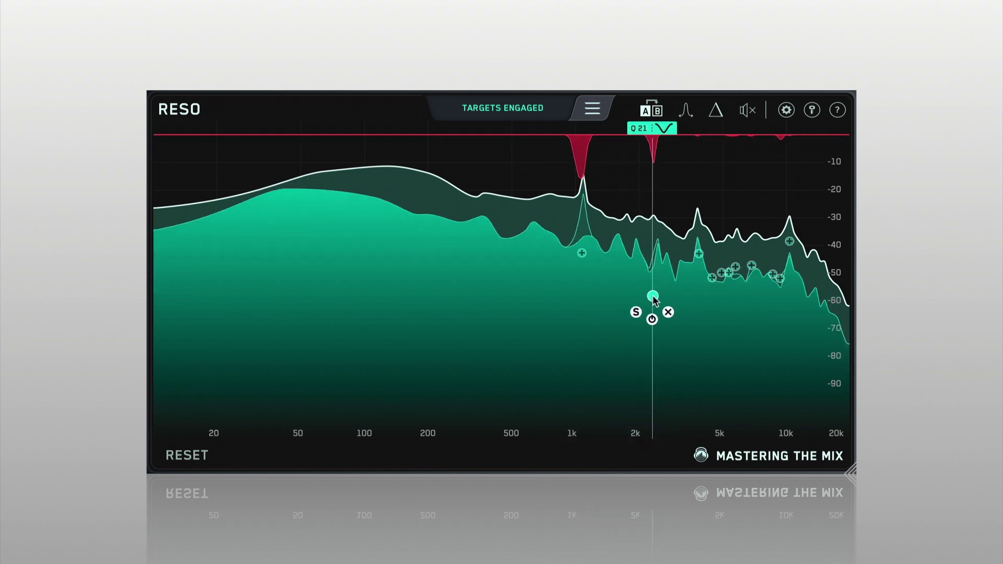
Delete every node and place new ones at about 1.2 kHz, 4 kHz and 10 kHz
left_click(592, 108)
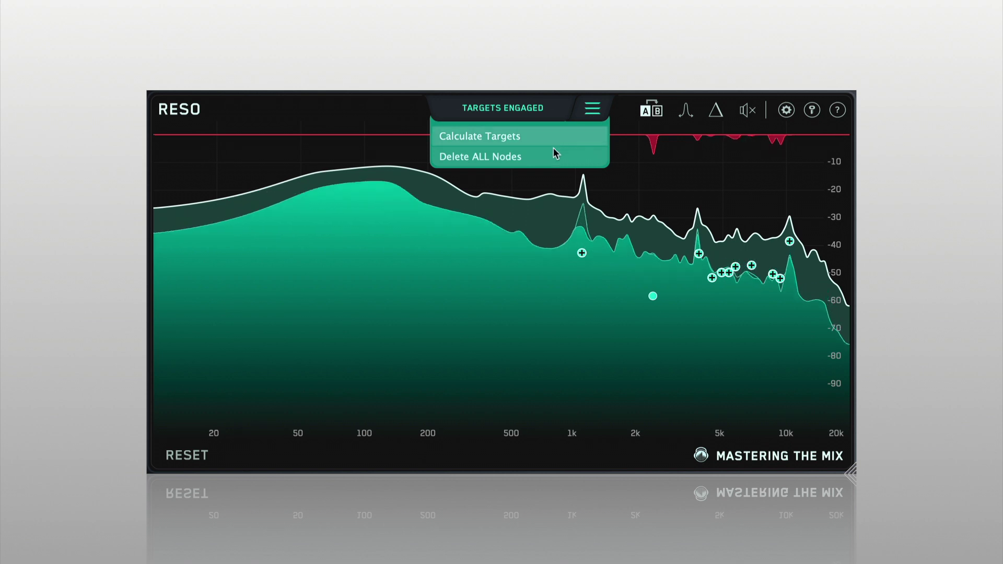
left_click(548, 157)
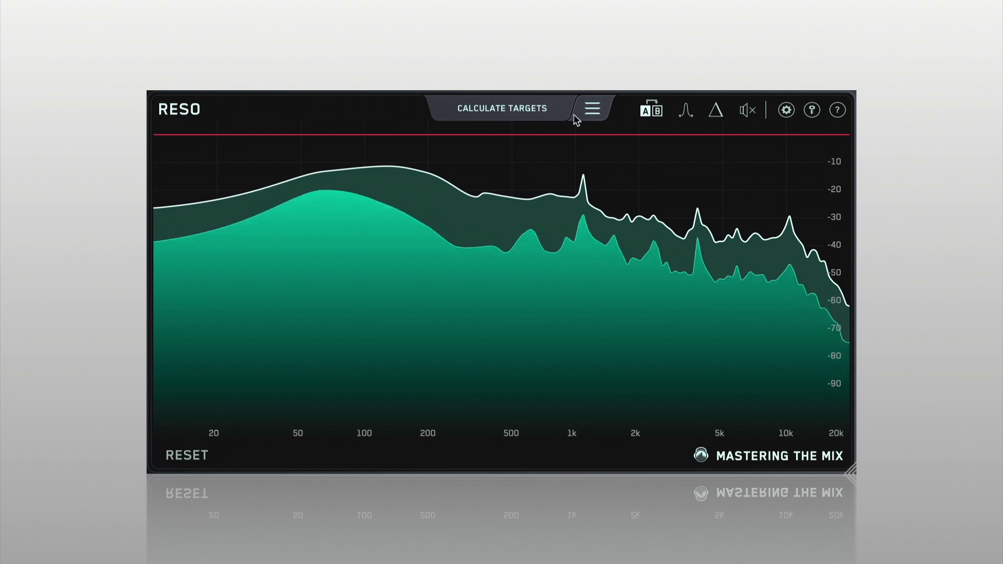
double_click(583, 271)
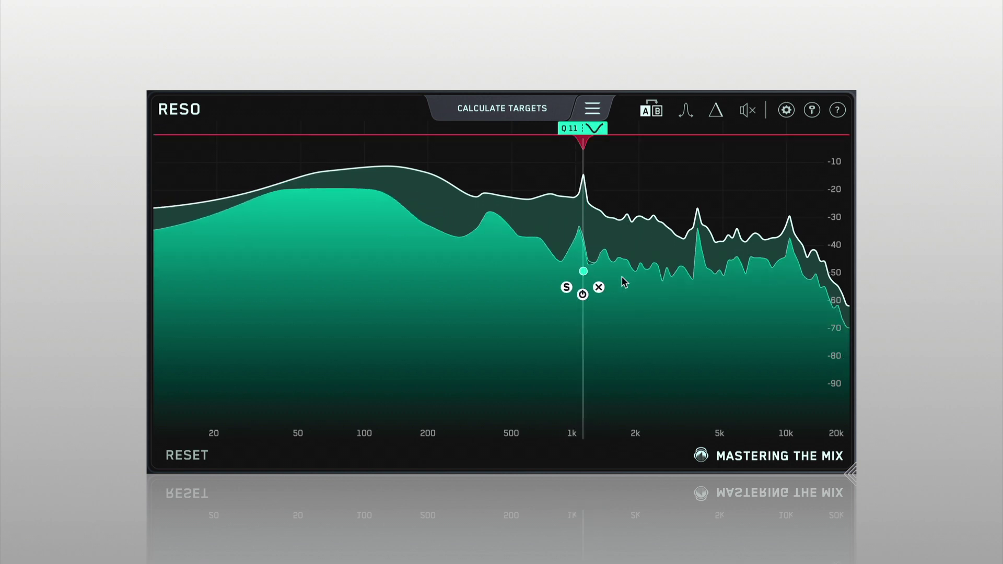
double_click(697, 288)
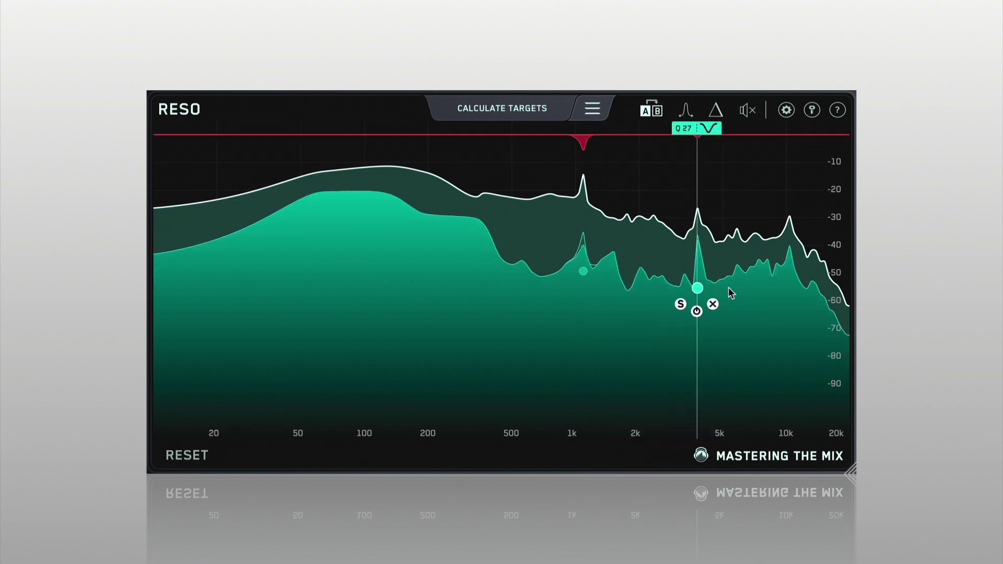
double_click(787, 284)
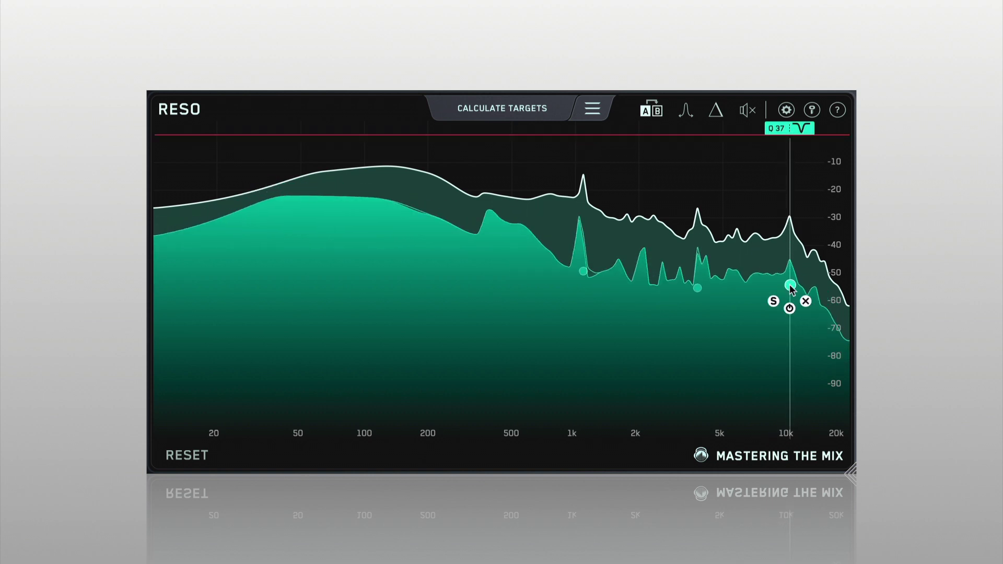
Lower the thresholds of the 4 kHz, 1 kHz (about -70) and 10 kHz (about -60) nodes
left_click(698, 288)
left_click_drag(699, 289, 698, 304)
scroll(698, 304, "down", 5)
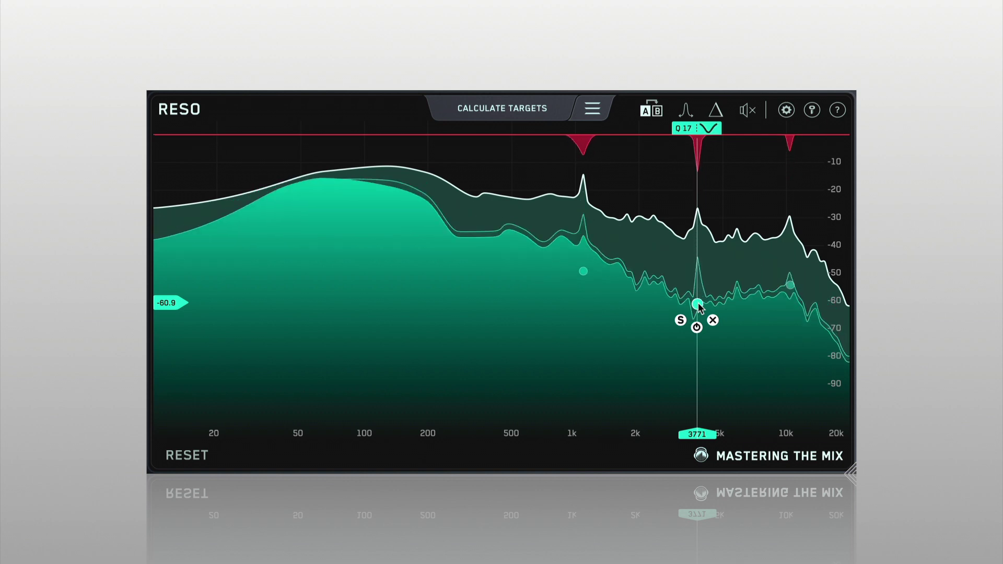
left_click(789, 285)
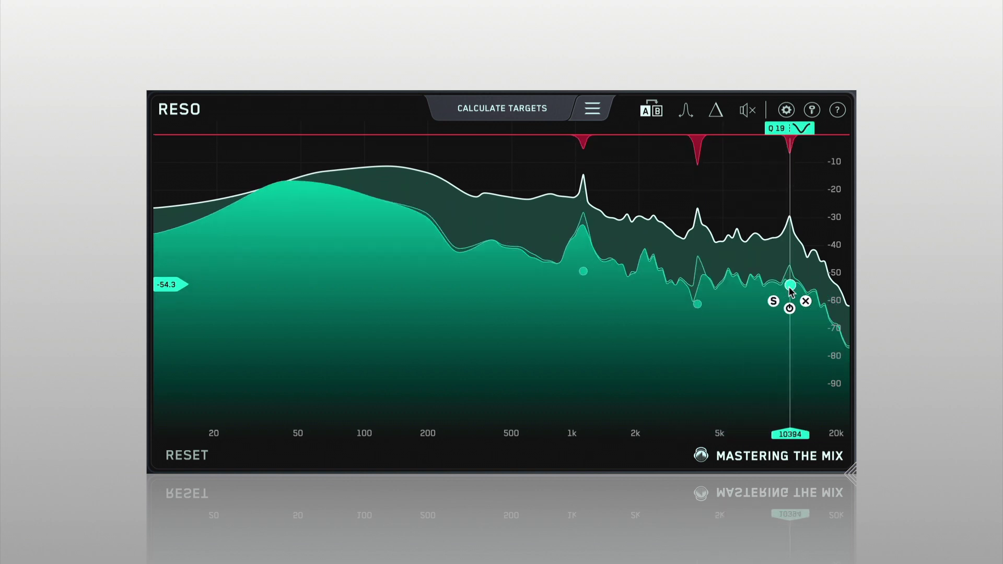
left_click_drag(584, 271, 585, 330)
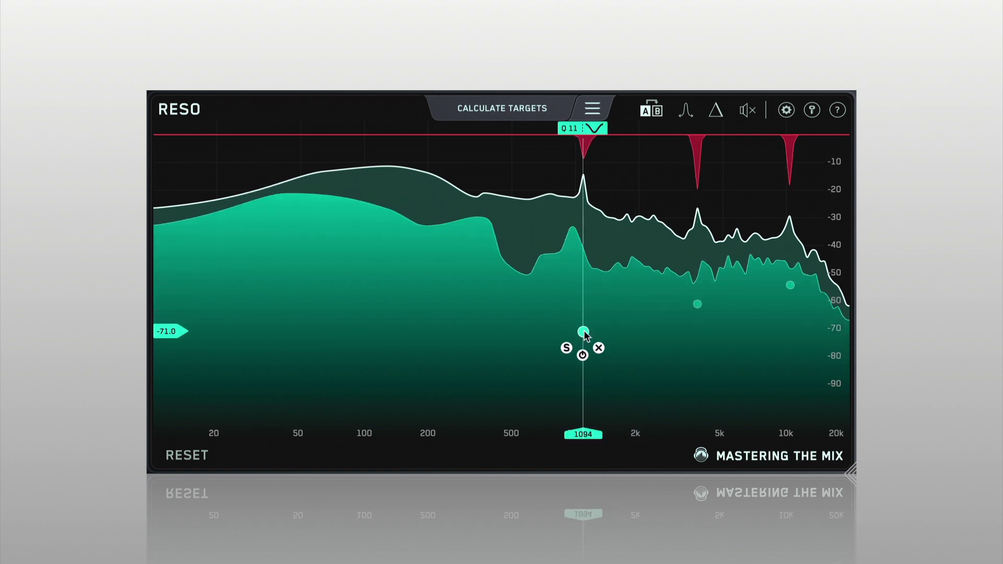
left_click_drag(790, 285, 790, 300)
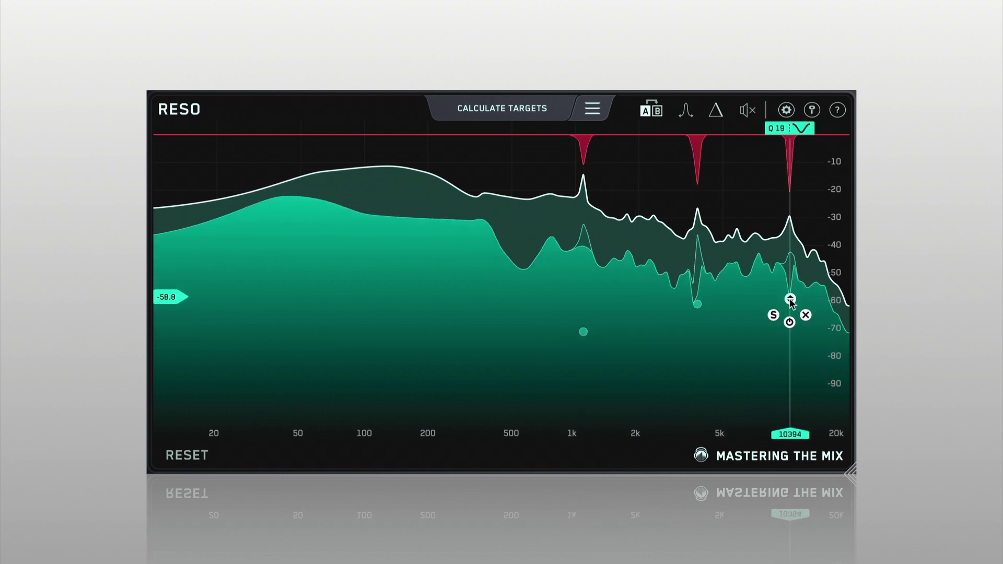
Add and then delete a trial node near 2.3 kHz, and readjust the 3771 Hz node's threshold
double_click(653, 302)
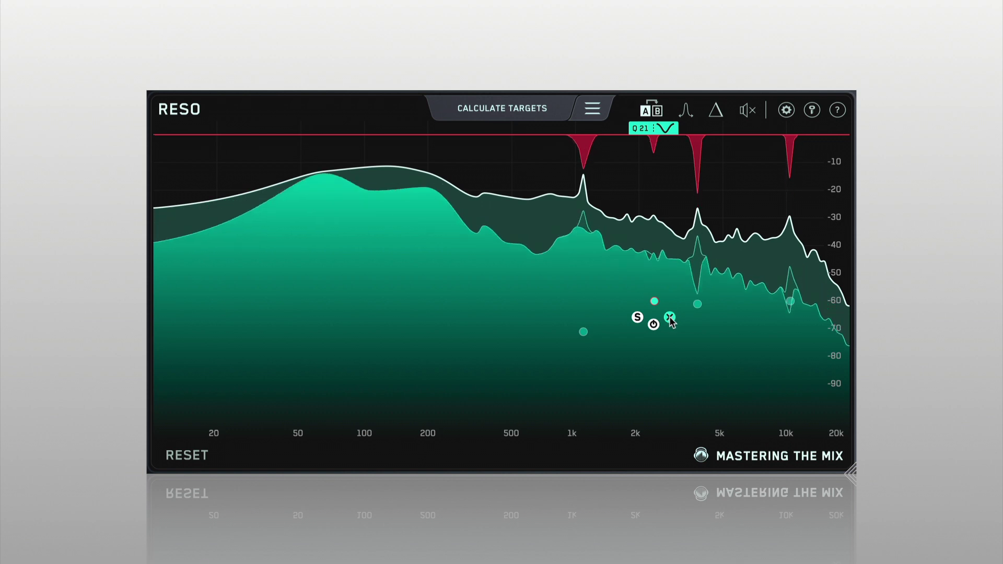
left_click(670, 317)
mouse_move(698, 304)
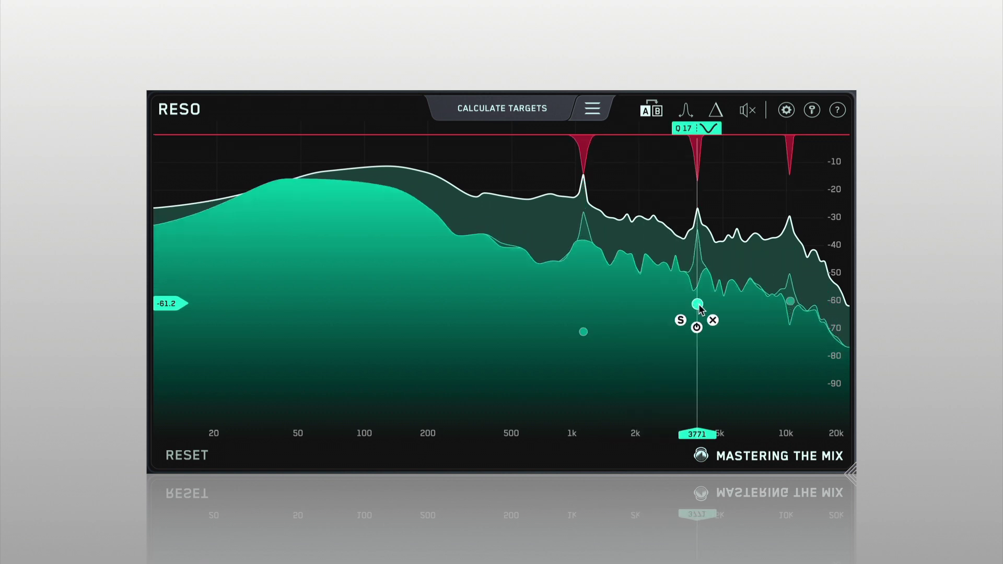
left_click_drag(698, 304, 698, 278)
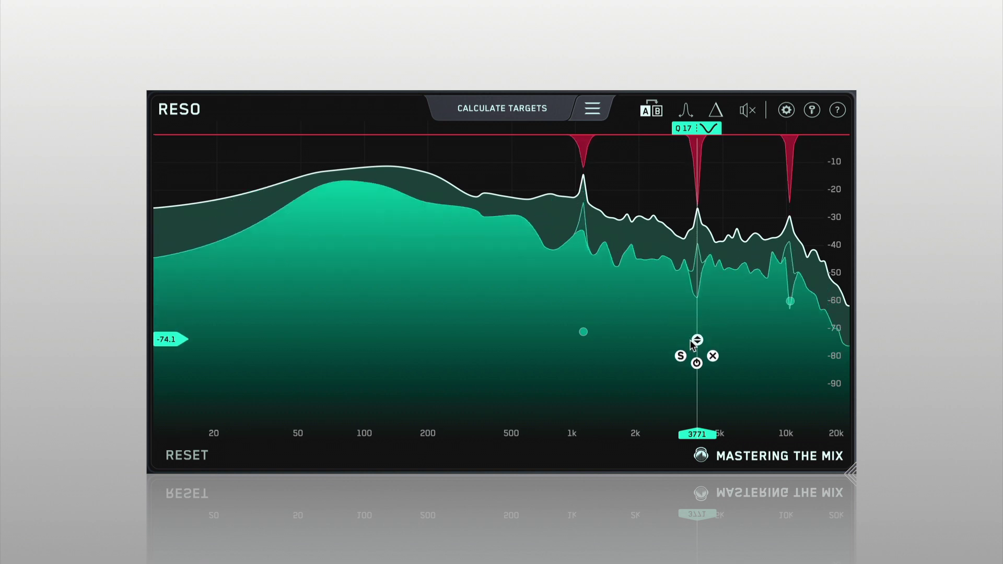
left_click_drag(692, 354, 695, 297)
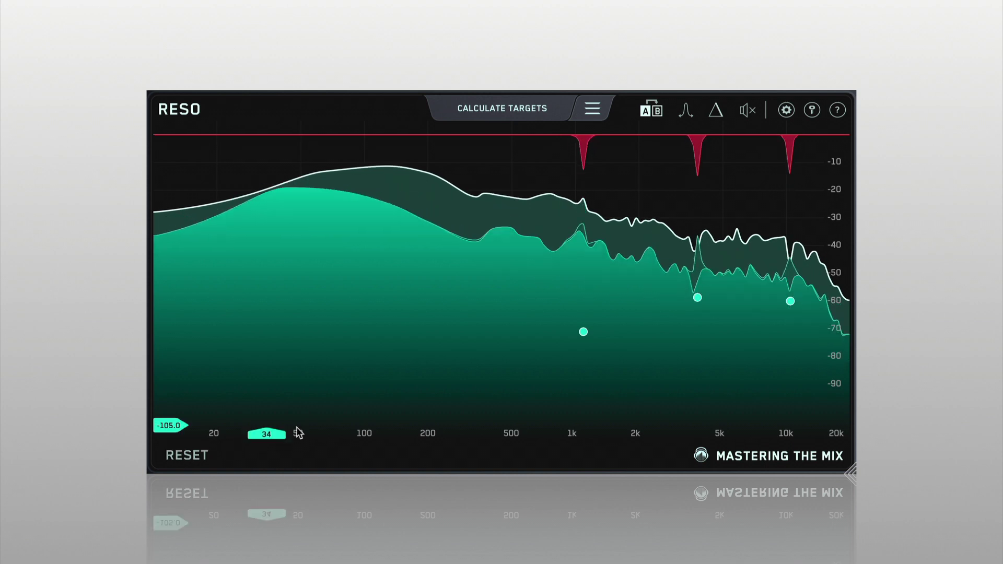
Fine-set the 1 kHz node to 1077 Hz at -60.1 with Ctrl, then Shift-drag to adjust its Q
mouse_move(582, 330)
mouse_move(580, 333)
left_mouse_down()
mouse_move(481, 312)
mouse_move(493, 293)
mouse_move(581, 317)
left_mouse_up()
key("ctrl")
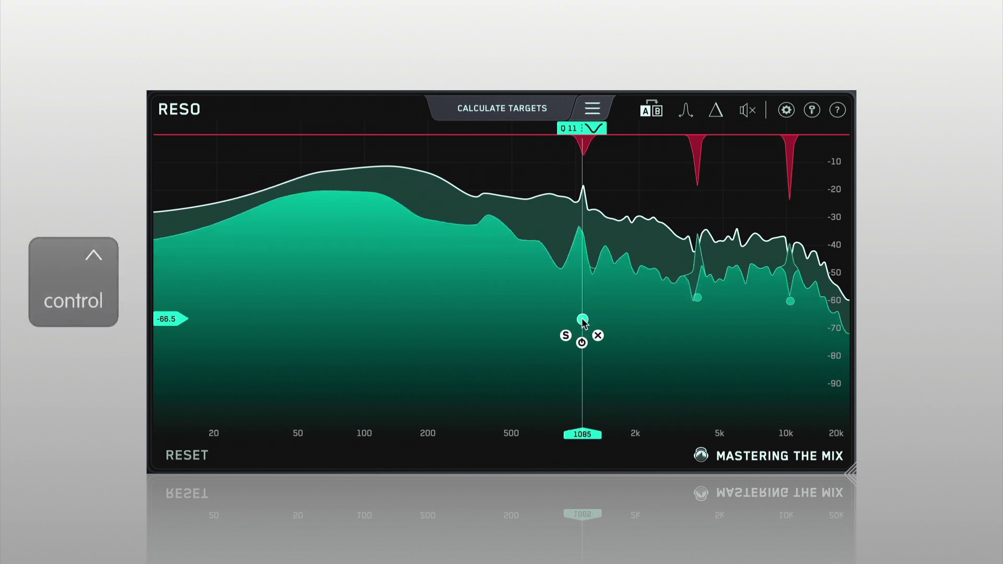
mouse_move(584, 242)
left_mouse_down()
mouse_move(582, 189)
mouse_move(583, 227)
left_mouse_up()
left_click_drag(584, 285, 585, 305)
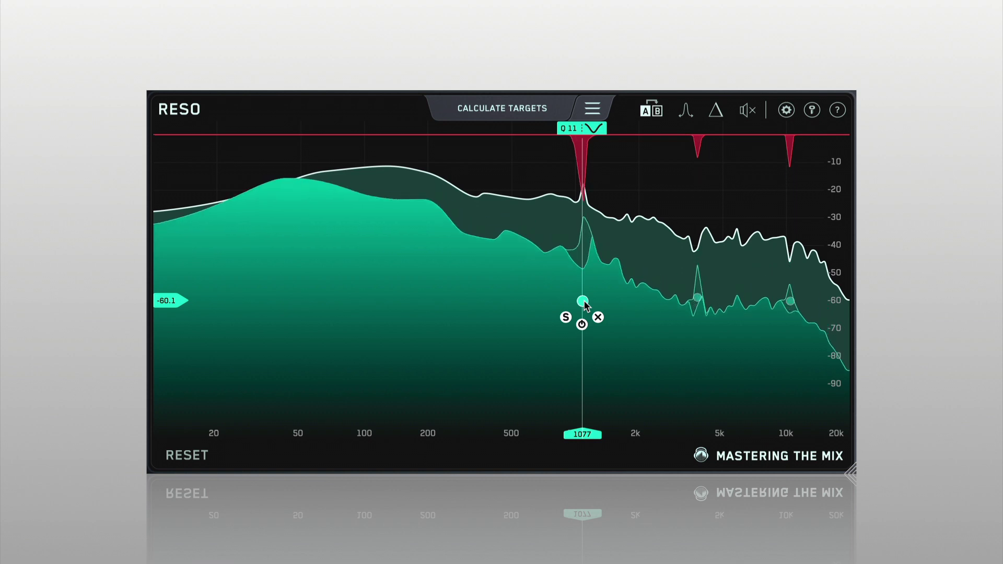
key("shift")
left_click_drag(585, 306, 682, 317)
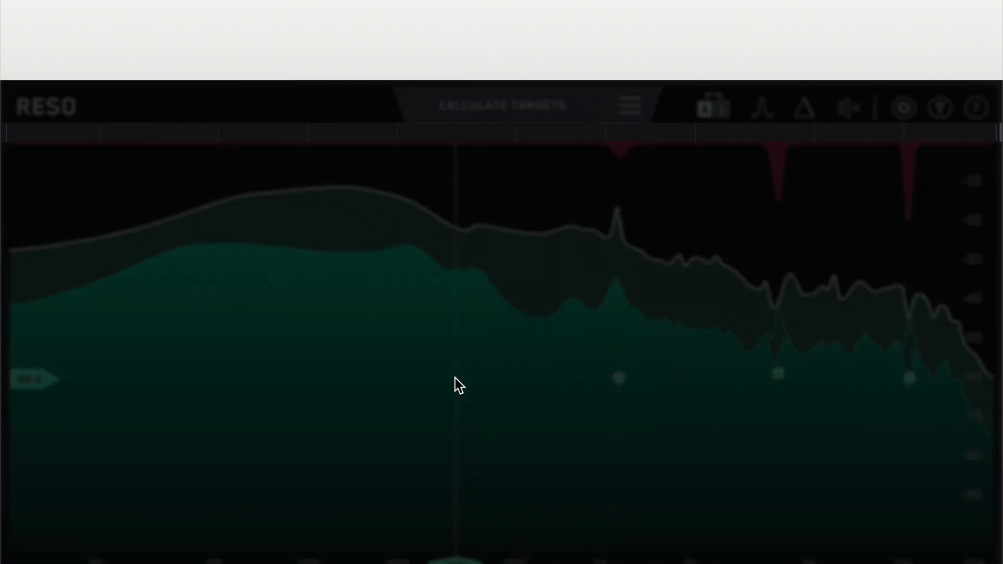
Add three nodes across the mids and highs, nudge the highest one, and lower its Q for a wider notch
double_click(455, 378)
double_click(670, 403)
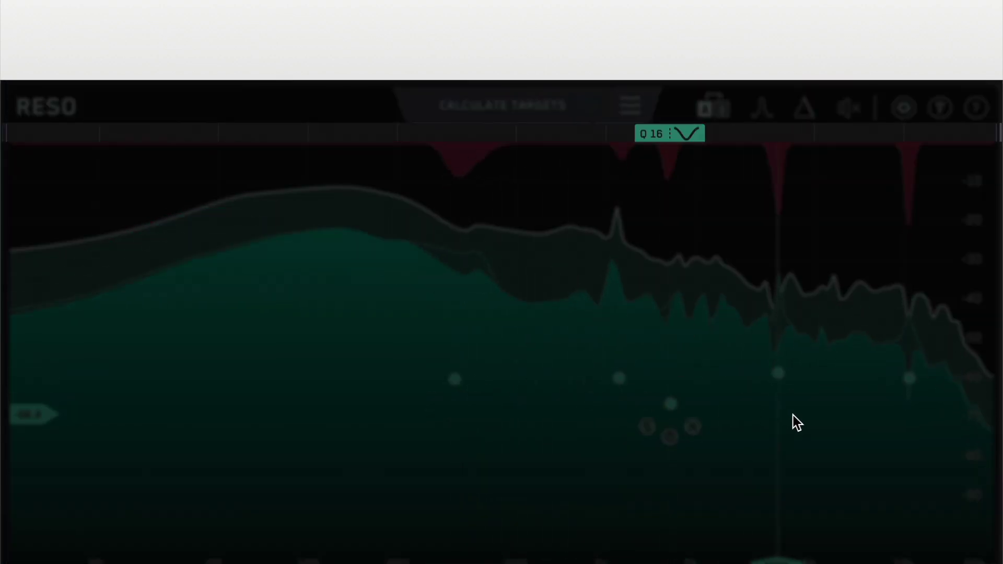
double_click(826, 421)
mouse_move(826, 421)
left_mouse_down()
mouse_move(711, 425)
mouse_move(832, 425)
left_mouse_up()
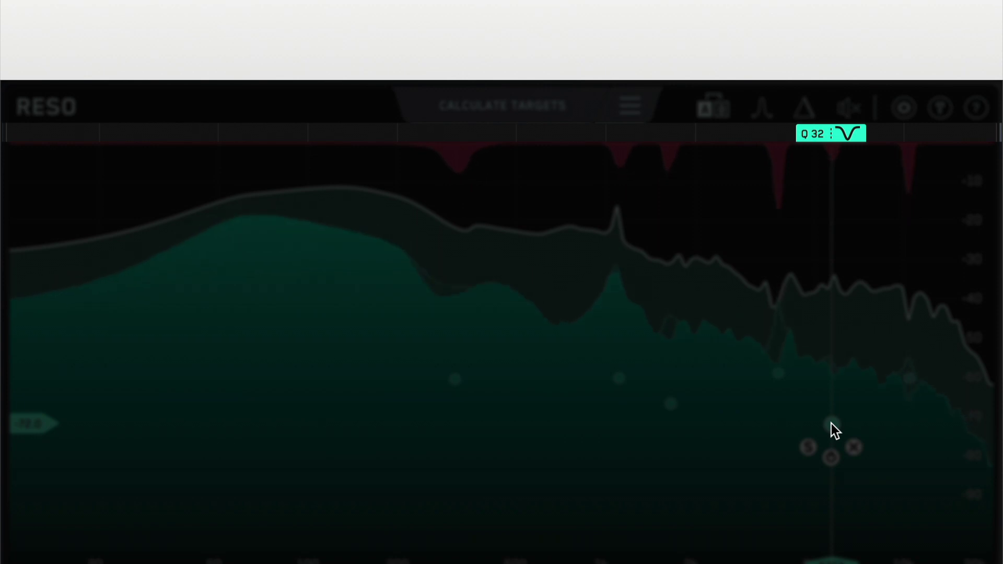
scroll(831, 424, "down", 5)
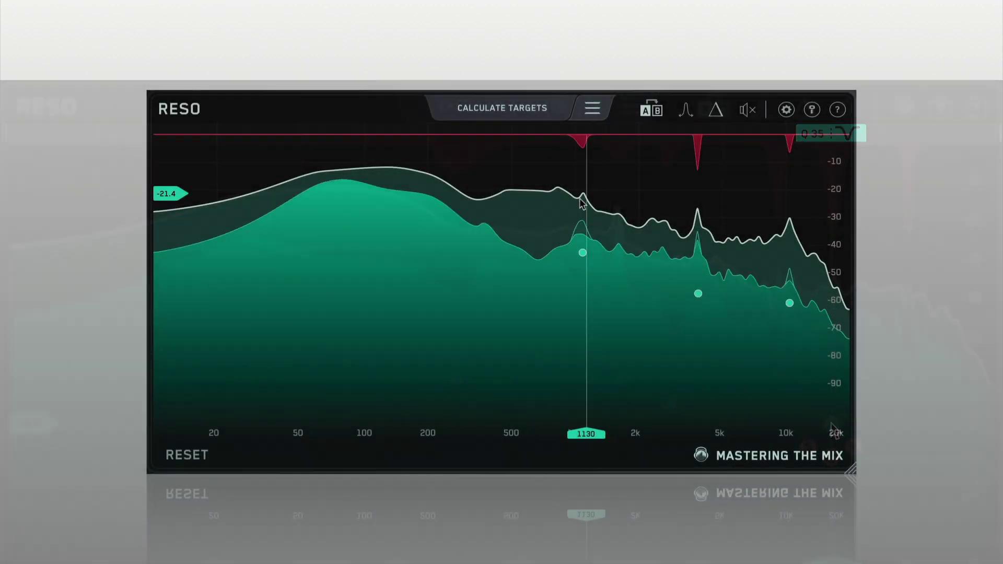
Box-select all three nodes, lower their thresholds together, then delete them
left_click_drag(533, 231, 813, 349)
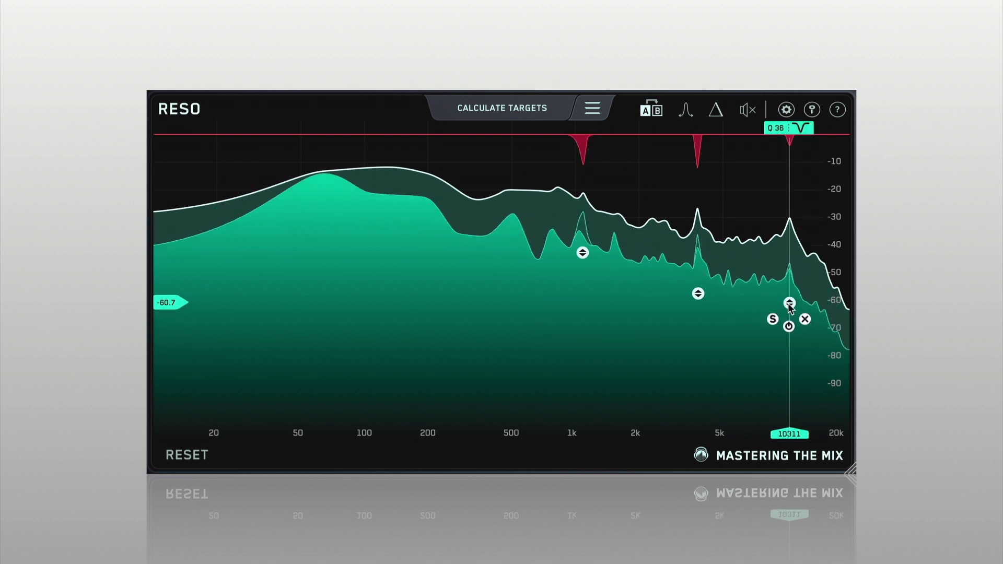
left_click_drag(790, 307, 789, 343)
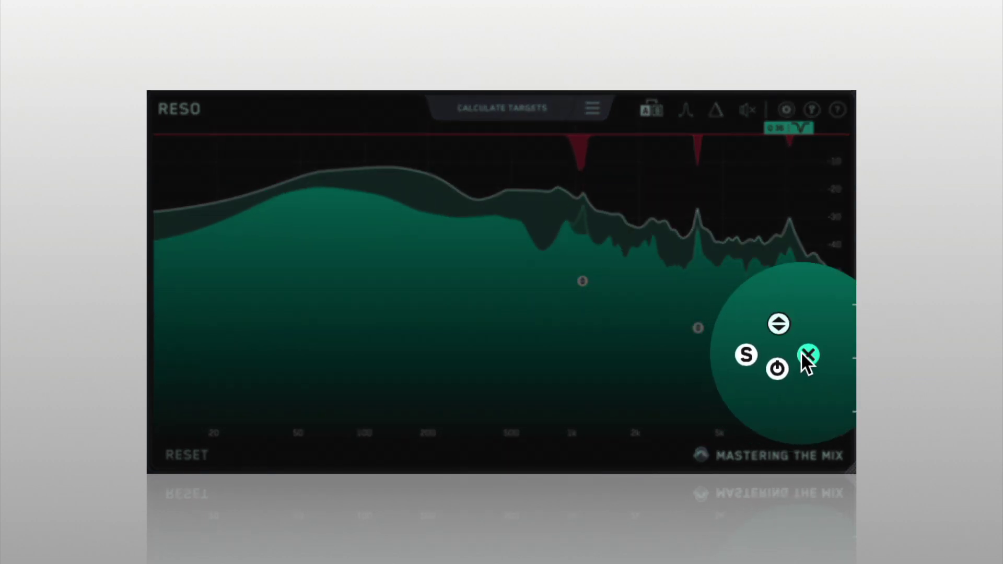
left_click(808, 357)
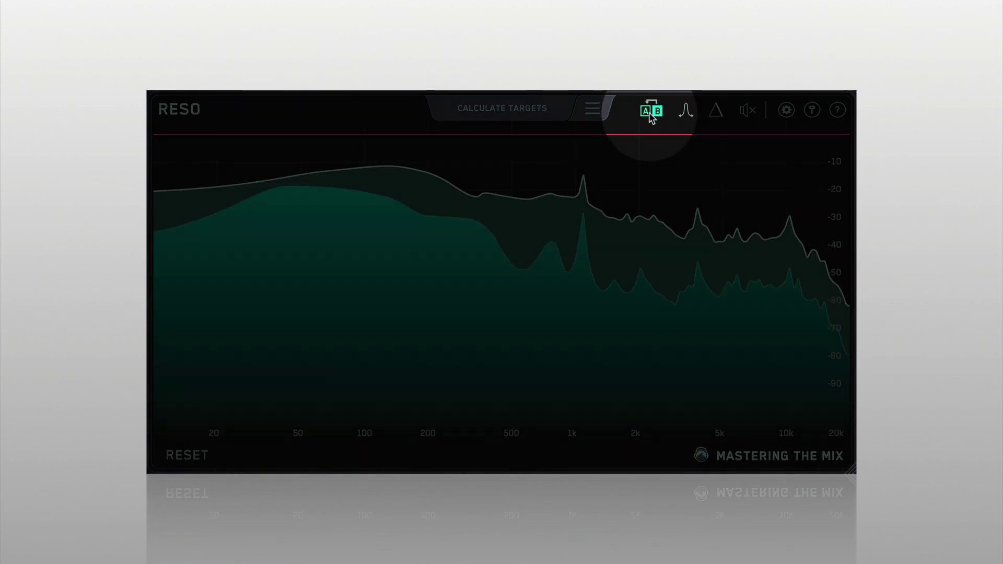
Flip A/B between the empty and three-node settings, ending on nodes near 1.1k, 3.8k and 10 kHz
left_click(651, 115)
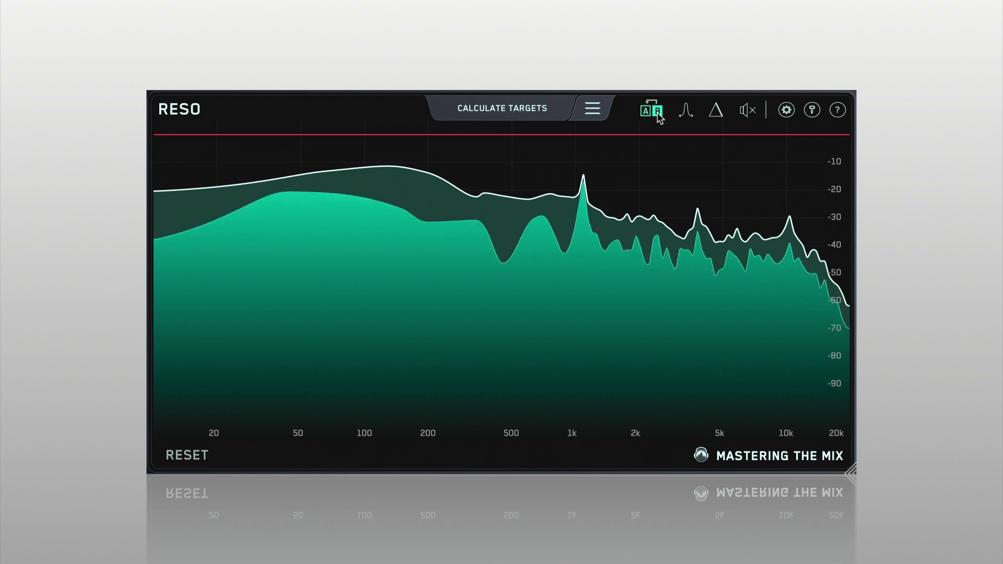
left_click(658, 115)
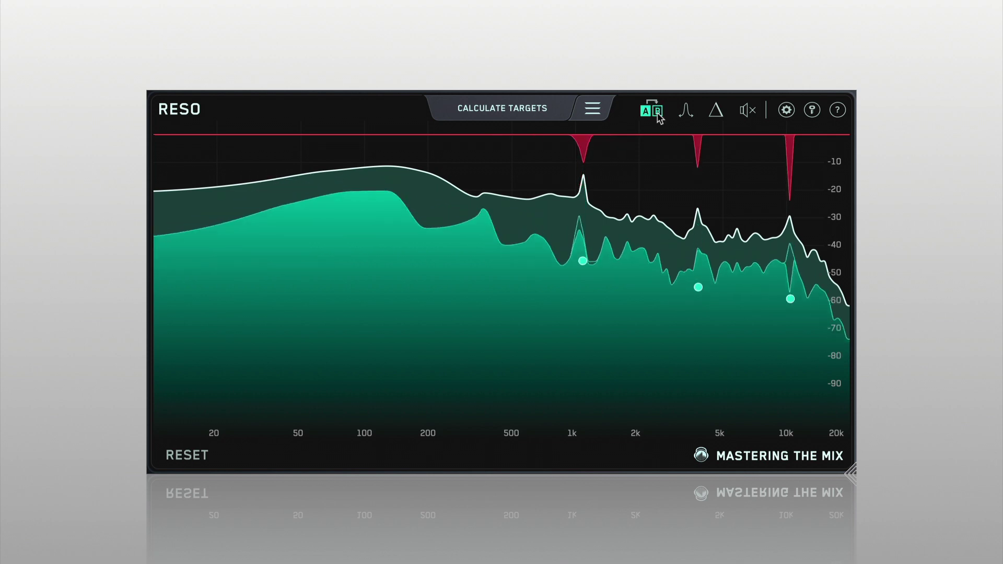
left_click(656, 110)
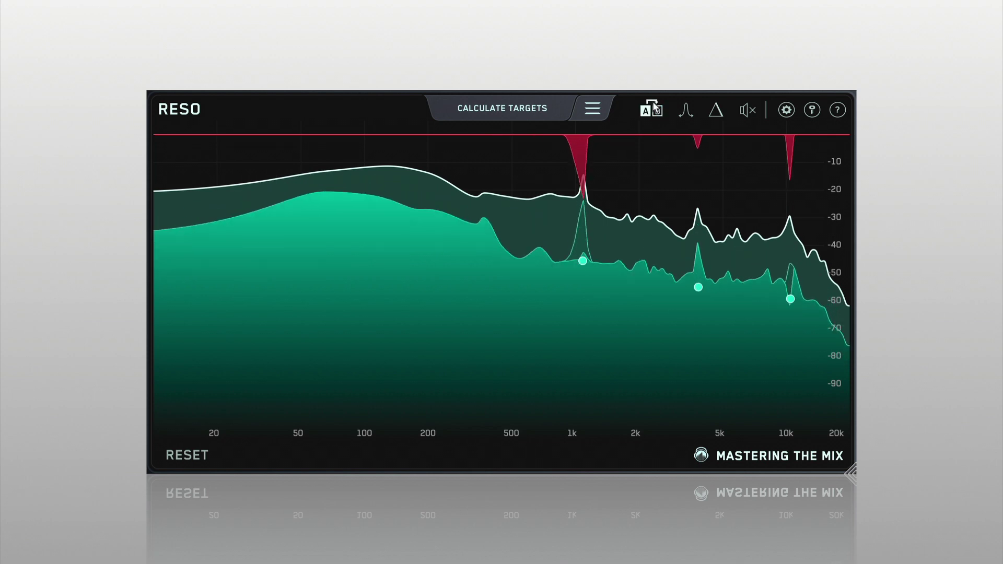
left_click(655, 111)
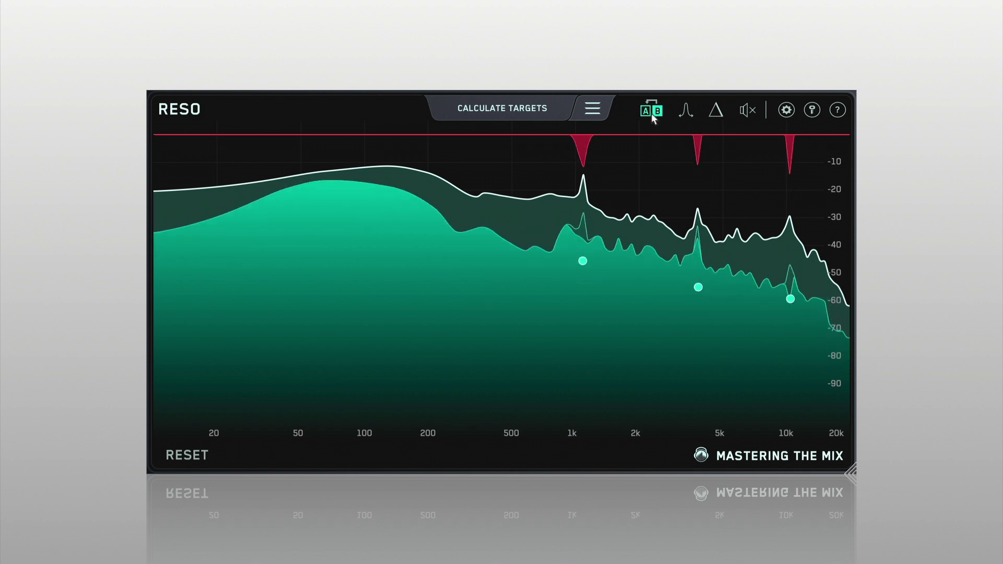
Add nodes near 1.8 kHz and 5.8 kHz and lower the 3802 Hz node's threshold
left_click(625, 303)
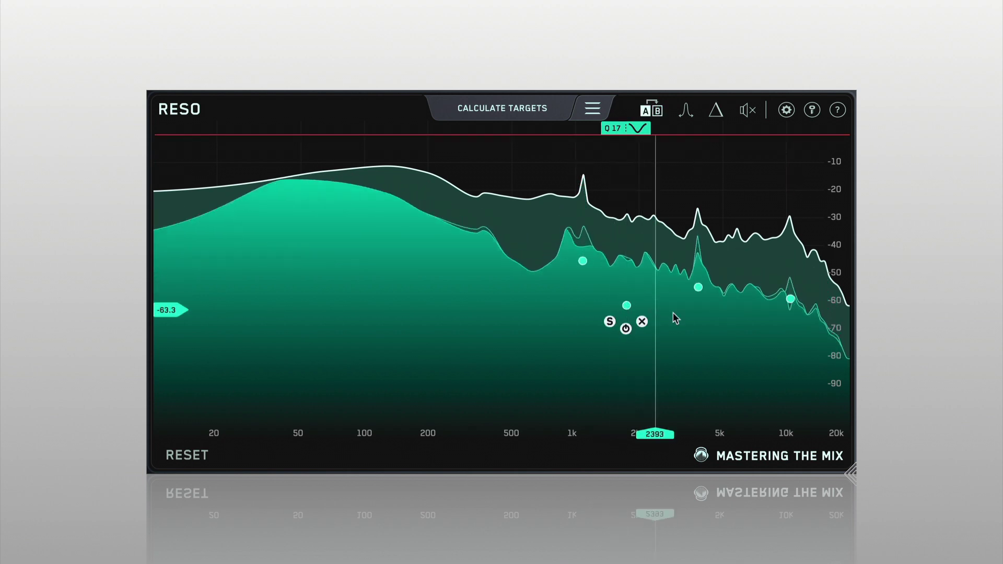
left_click(737, 347)
mouse_move(700, 289)
left_click_drag(700, 292, 698, 309)
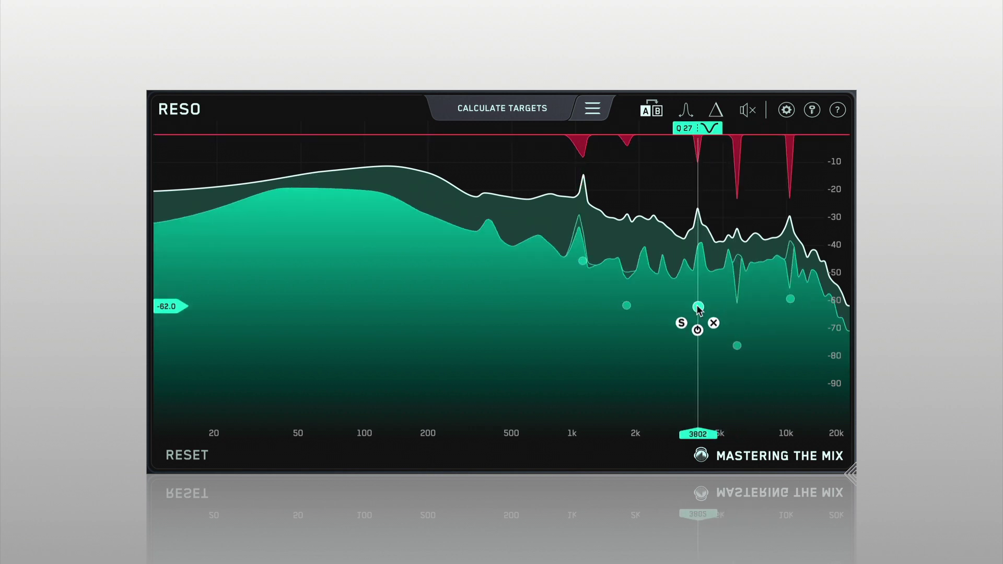
Compare the five-node A setting against B, ending on the B setting
left_click(651, 110)
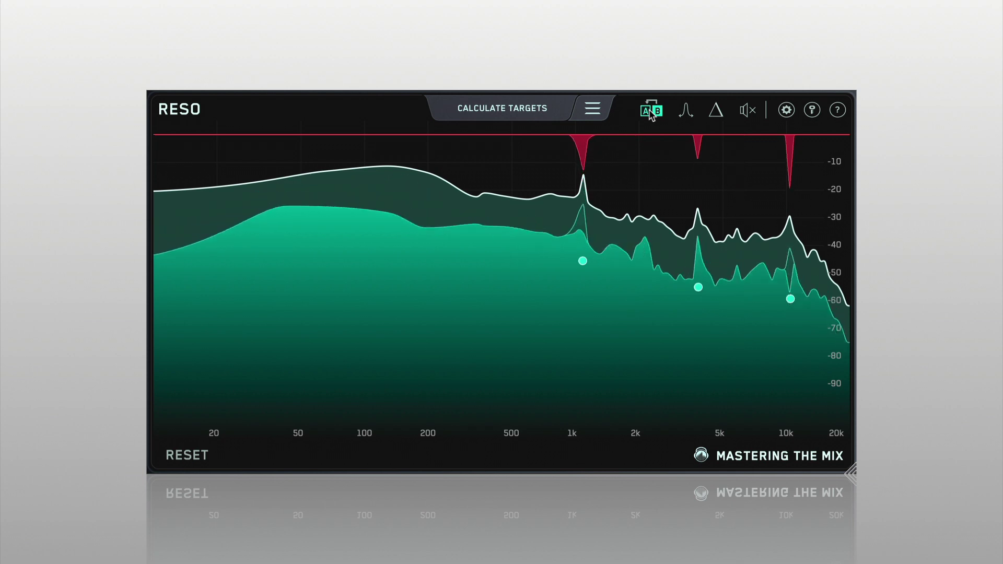
left_click(651, 112)
left_click(651, 112)
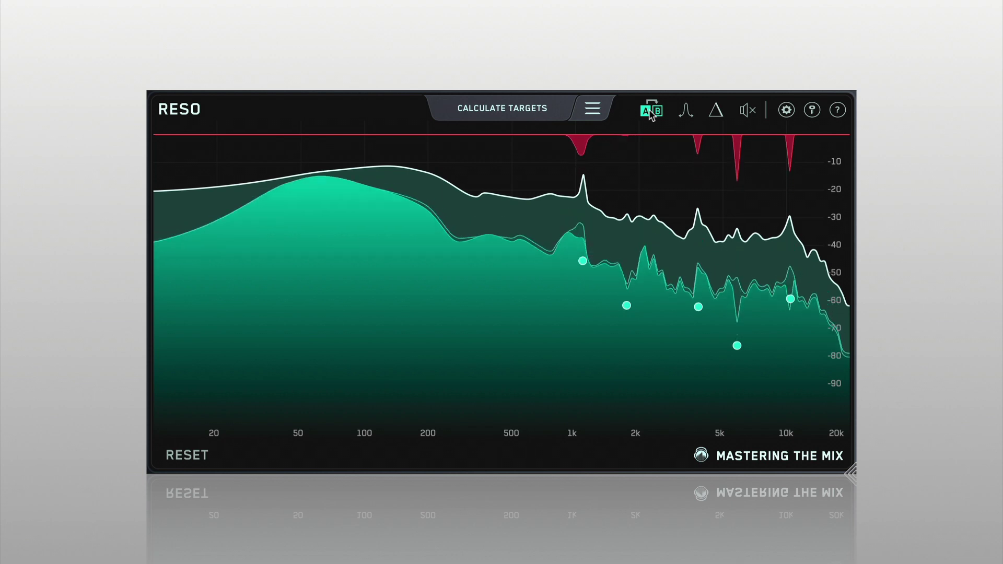
Delete all resonance nodes and sweep the boosted test band to about 1100 Hz
left_click(593, 108)
left_click(540, 156)
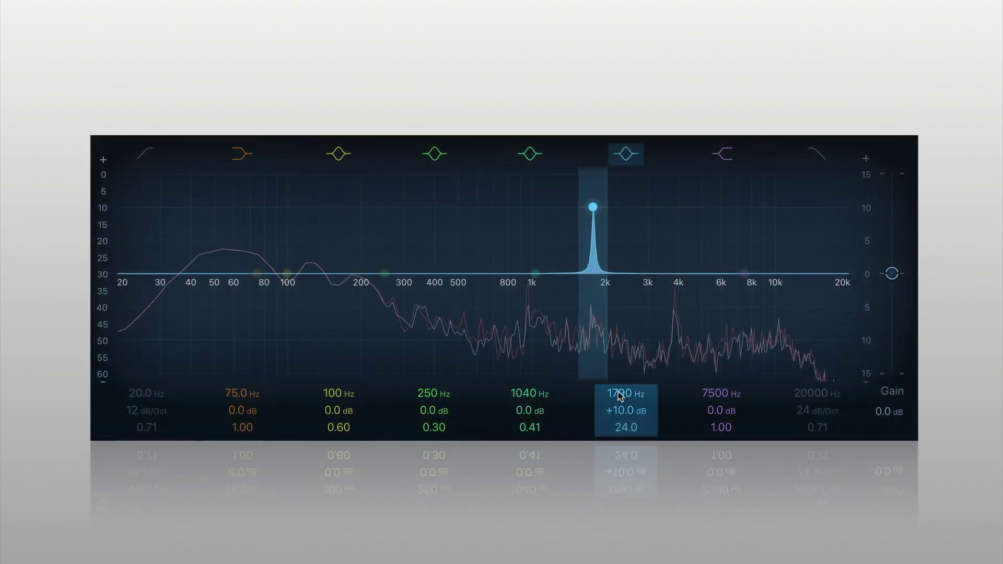
left_click_drag(619, 396, 619, 418)
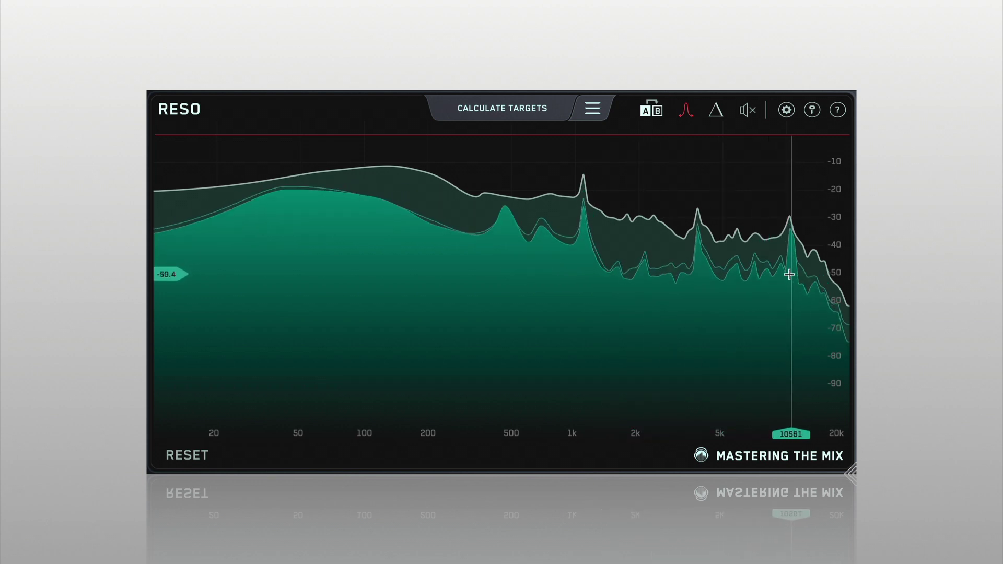
Add resonance nodes on the peaks near 10 kHz, 6 kHz, 2.3 kHz and 1 kHz
left_click(736, 275)
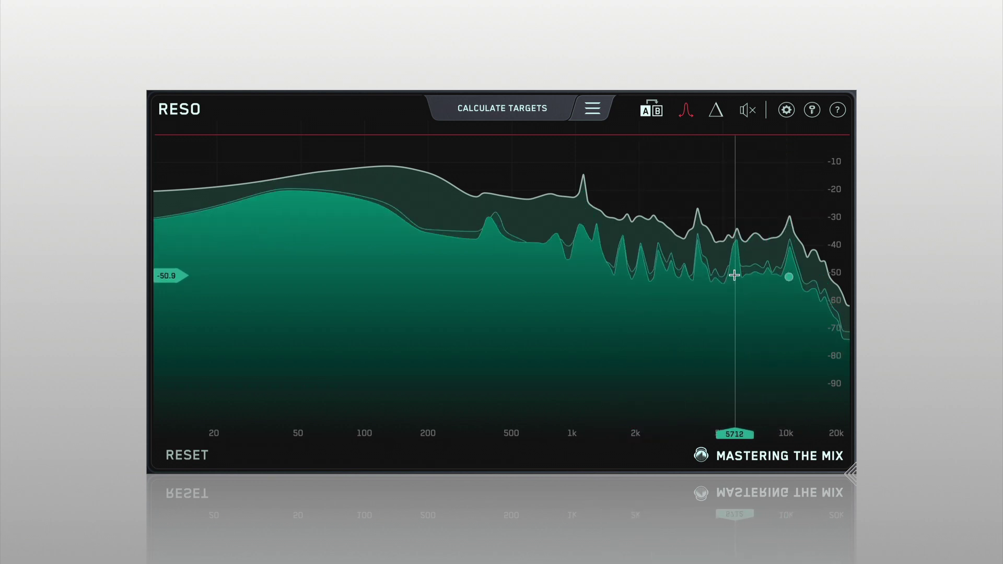
left_click(697, 276)
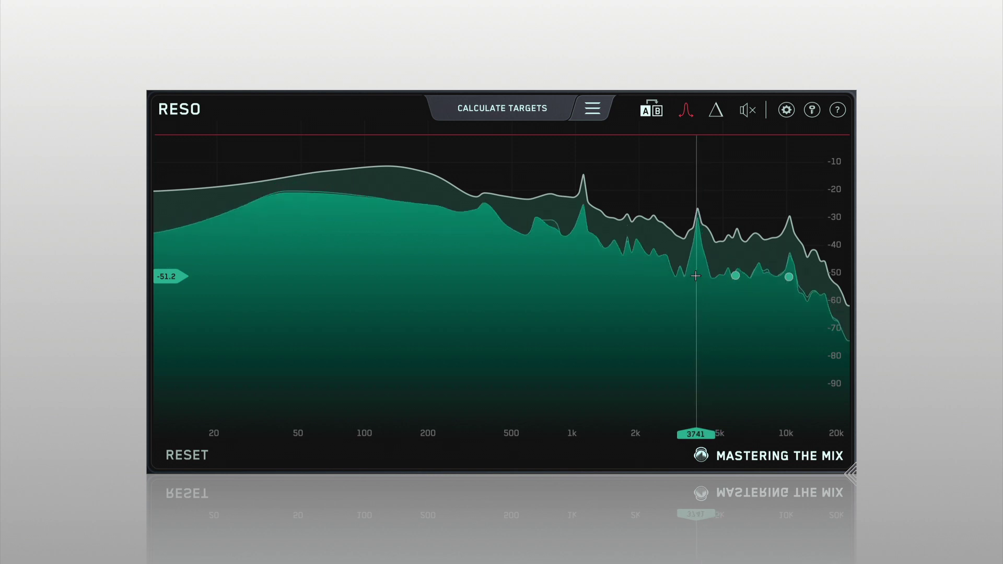
key("ctrl")
left_click(653, 274, "ctrl")
left_click(581, 275, "ctrl")
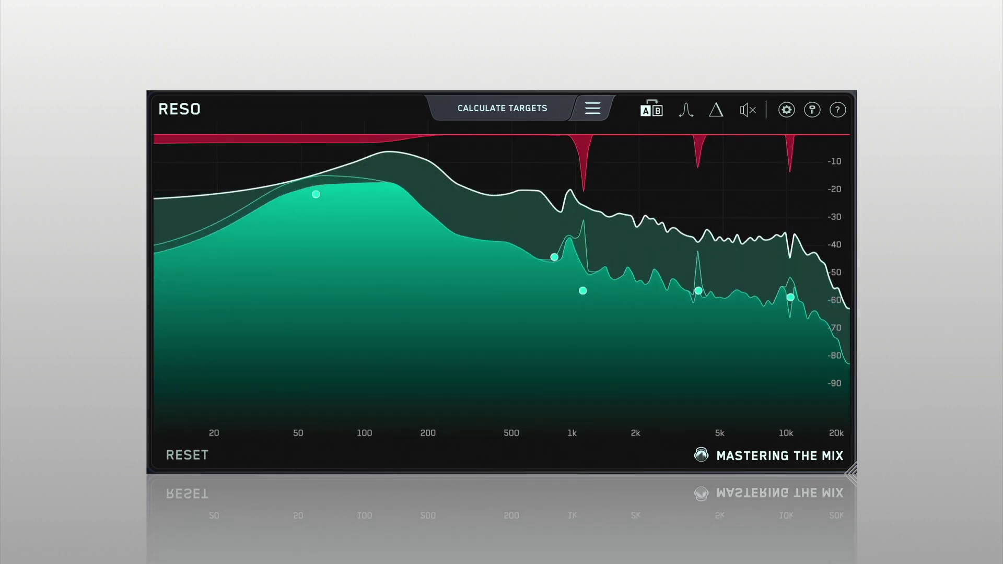
Audition the Delta signal, return to the processed signal, and bring up the input/output gain panel
left_click(717, 113)
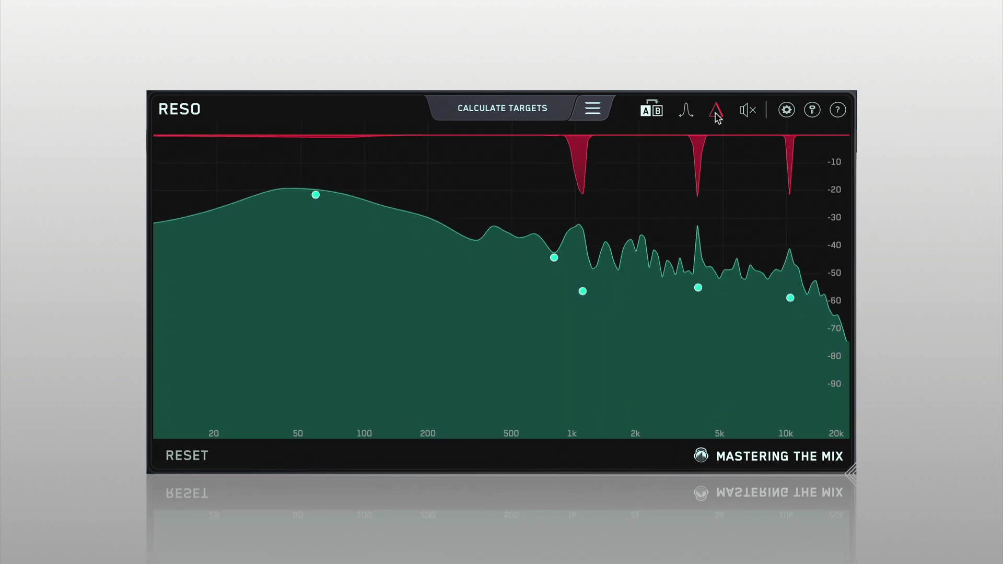
left_click(716, 115)
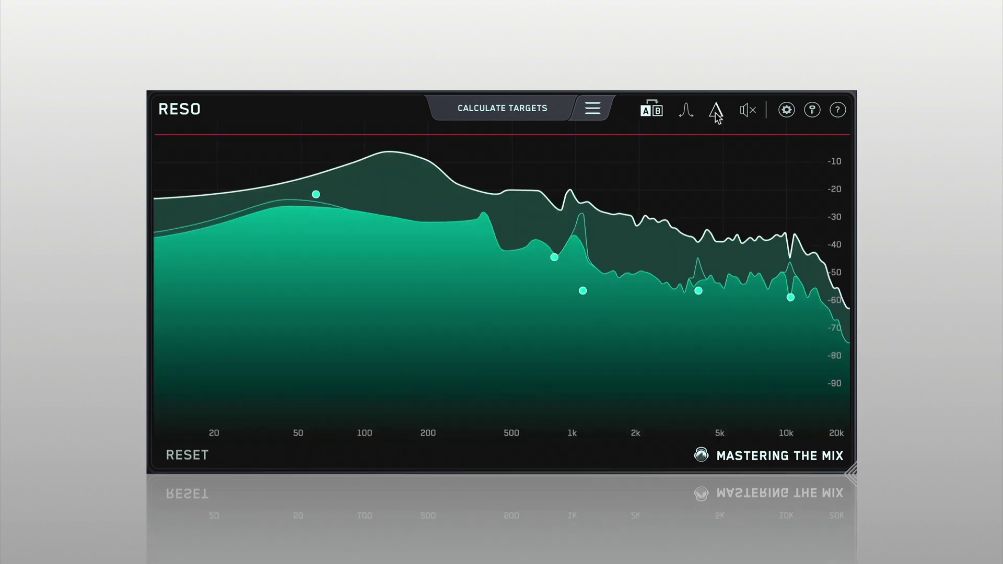
left_click(748, 111)
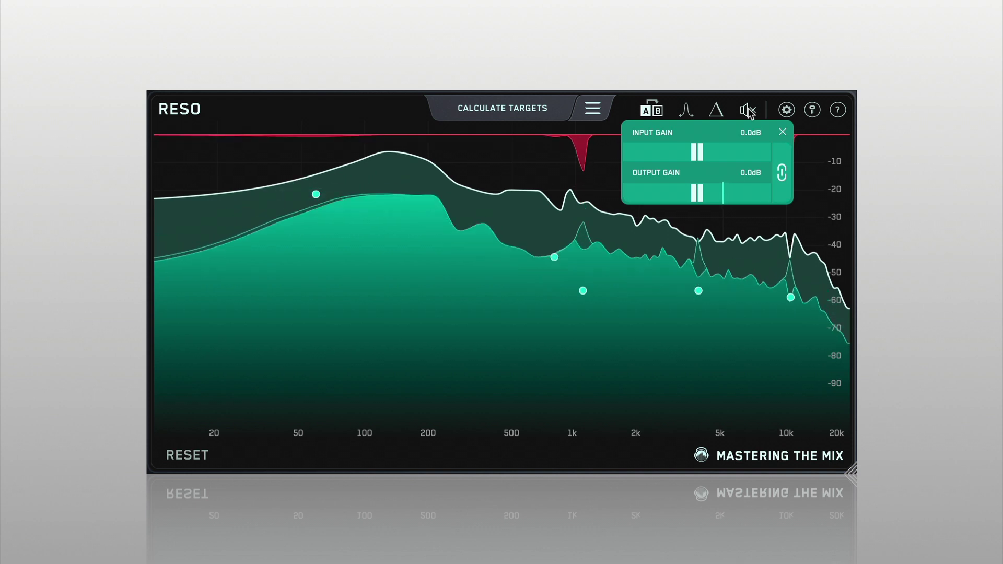
Mute and unmute the plugin output, then close the gain panel
left_click(748, 111)
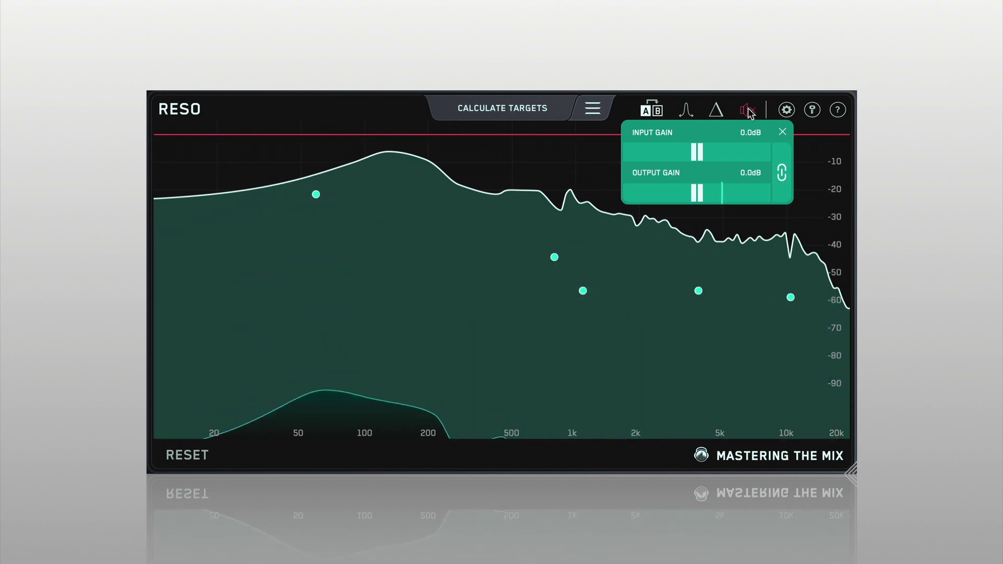
left_click(749, 111)
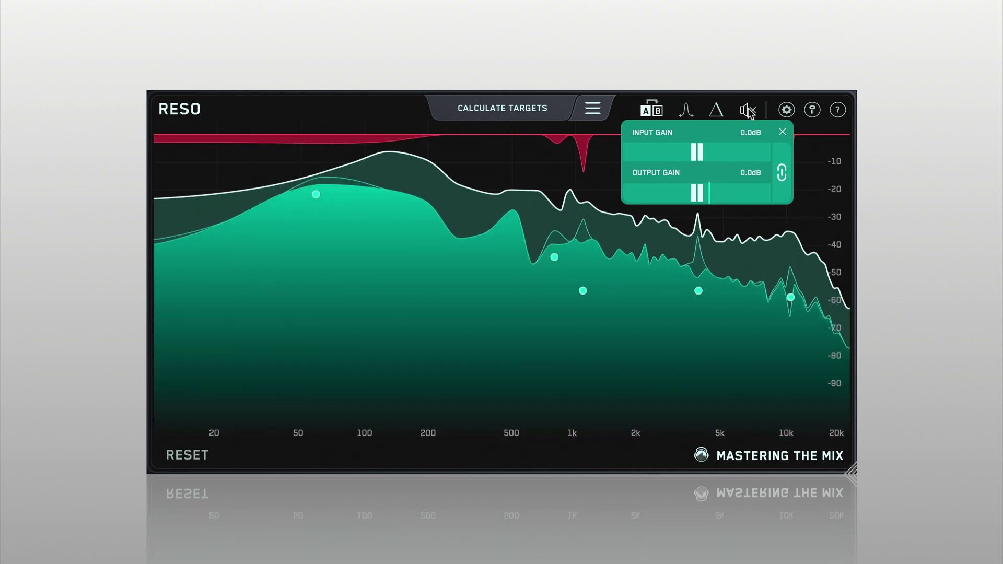
left_click(782, 132)
Raise the 3.8 kHz node's threshold to about -58
mouse_move(697, 292)
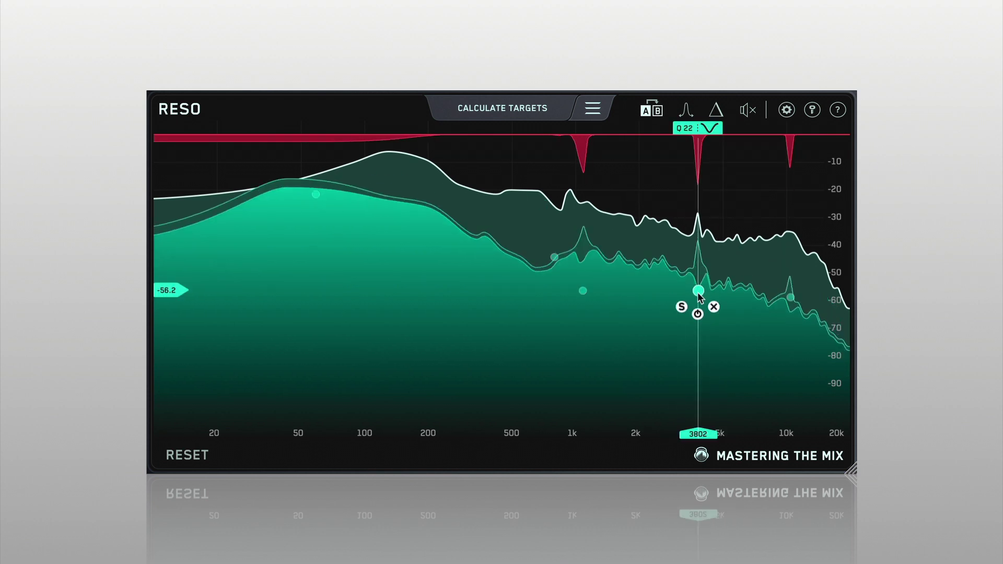
left_click_drag(698, 290, 699, 268)
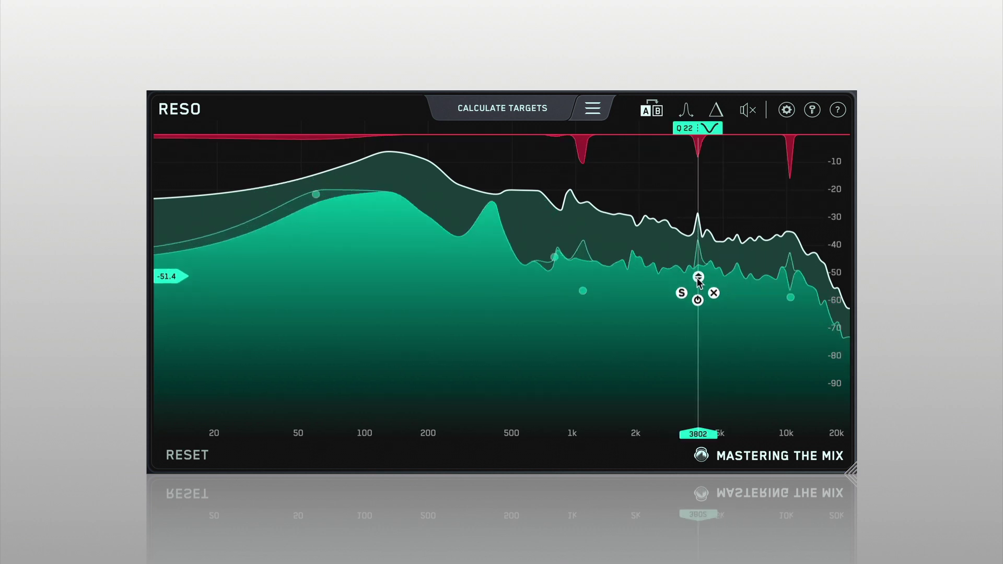
left_click_drag(697, 324, 690, 286)
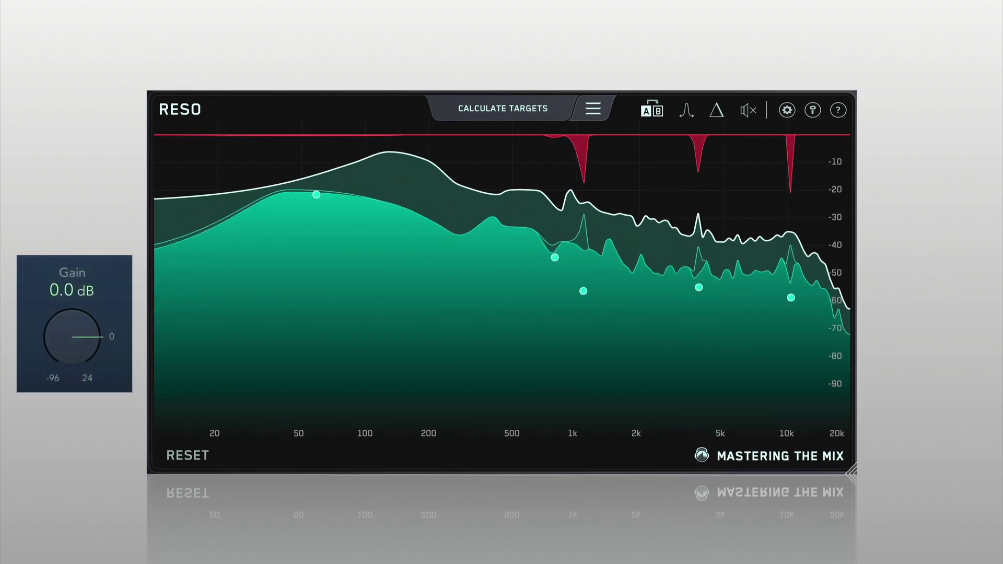
left_click_drag(73, 330, 82, 390)
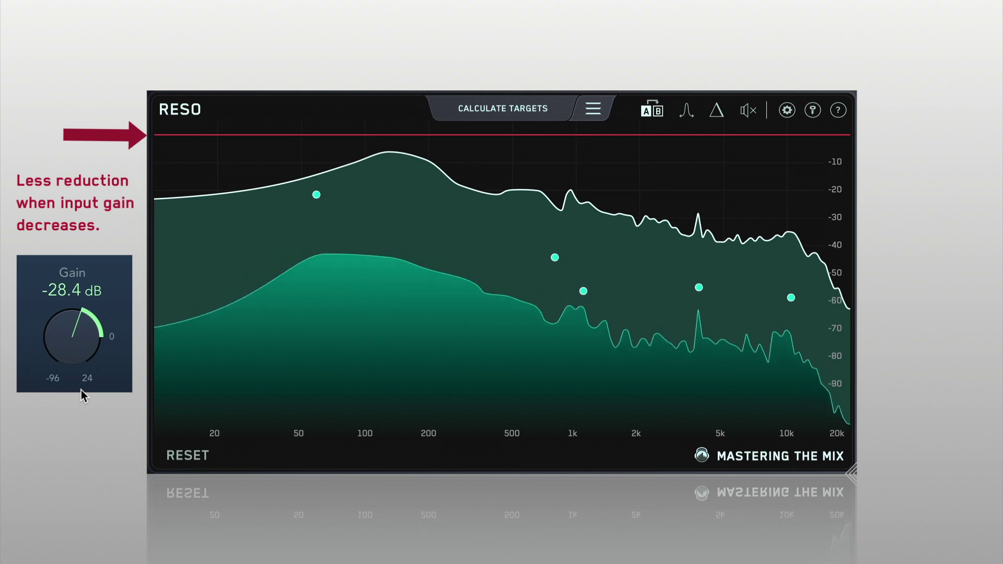
double_click(77, 344)
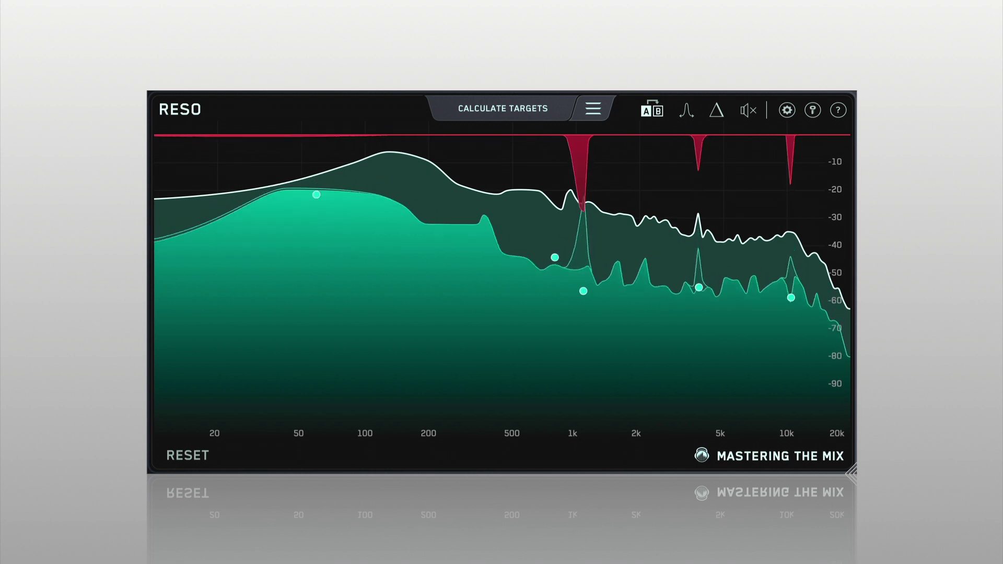
Link input and output gain and nudge input gain up with output compensating
left_click(749, 114)
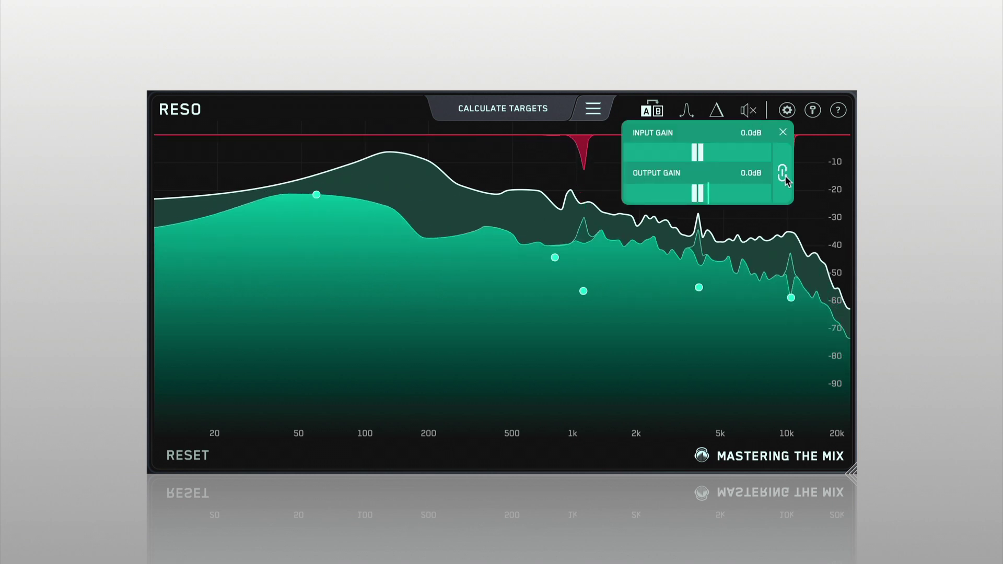
left_click(778, 197)
mouse_move(697, 160)
left_mouse_down()
mouse_move(720, 152)
mouse_move(697, 149)
left_mouse_up()
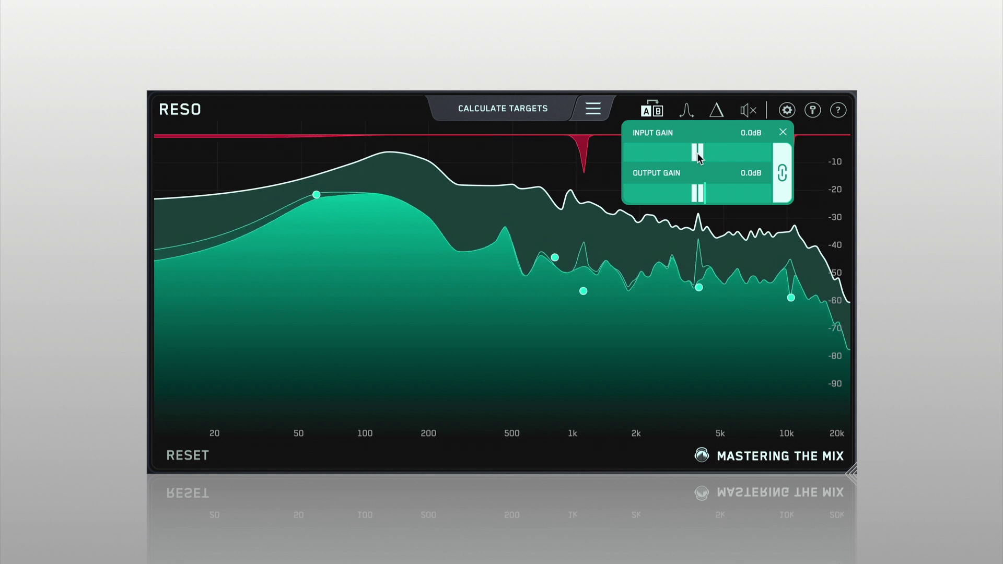
Toggle the gain link off and on, raise input gain with a matching output cut, and close the panel
left_click(783, 191)
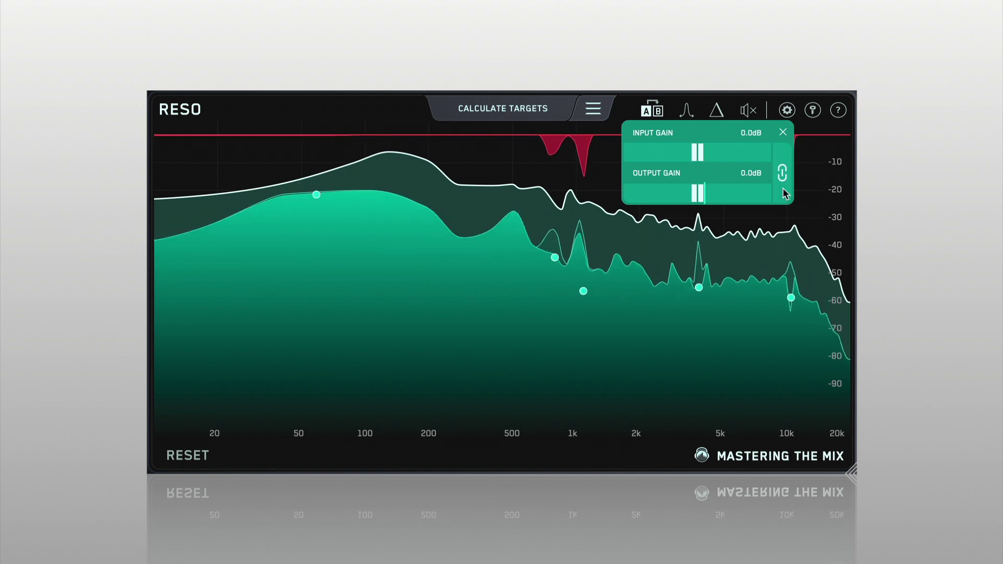
left_click(783, 191)
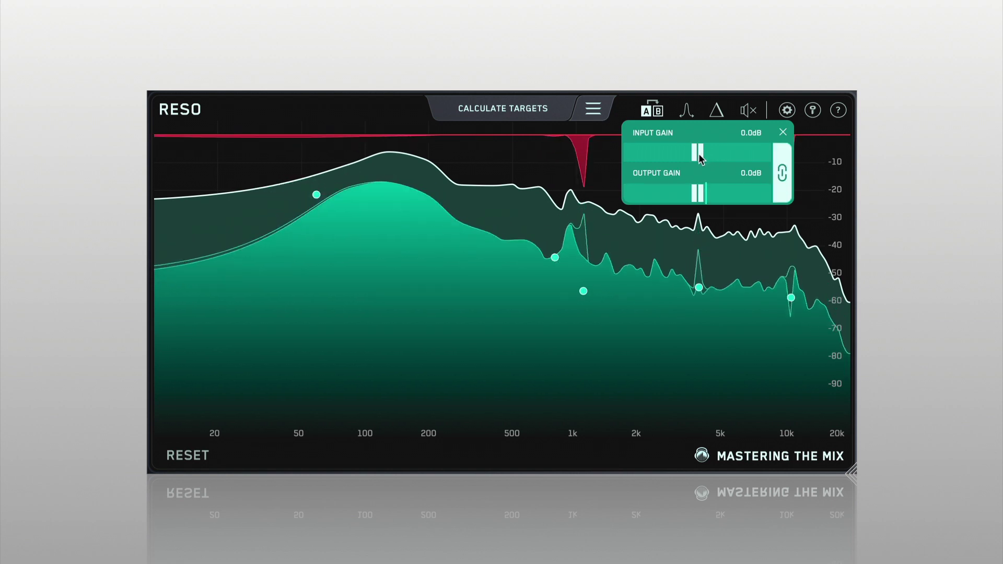
mouse_move(699, 155)
left_mouse_down()
mouse_move(737, 156)
mouse_move(656, 155)
mouse_move(692, 155)
left_mouse_up()
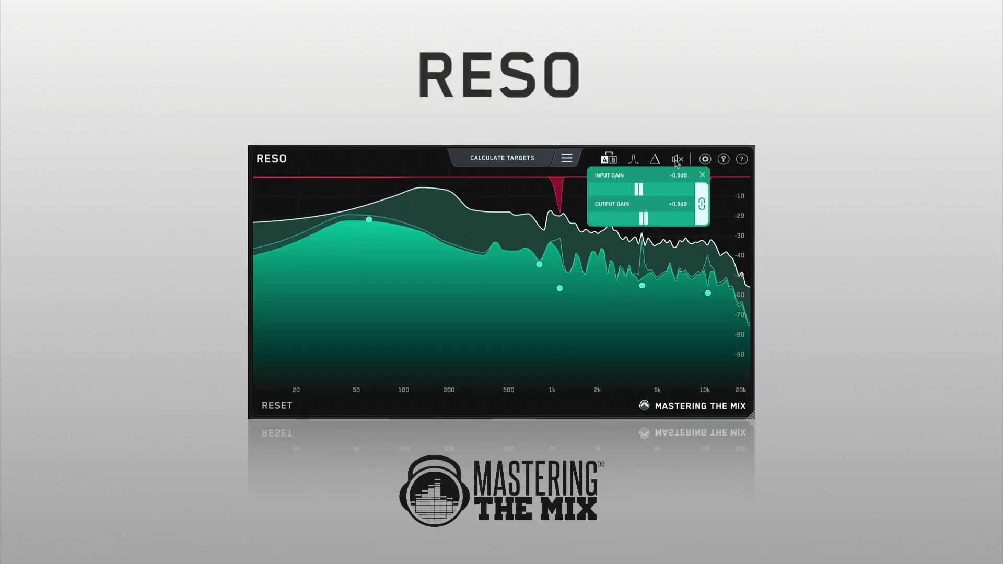
left_click(677, 160)
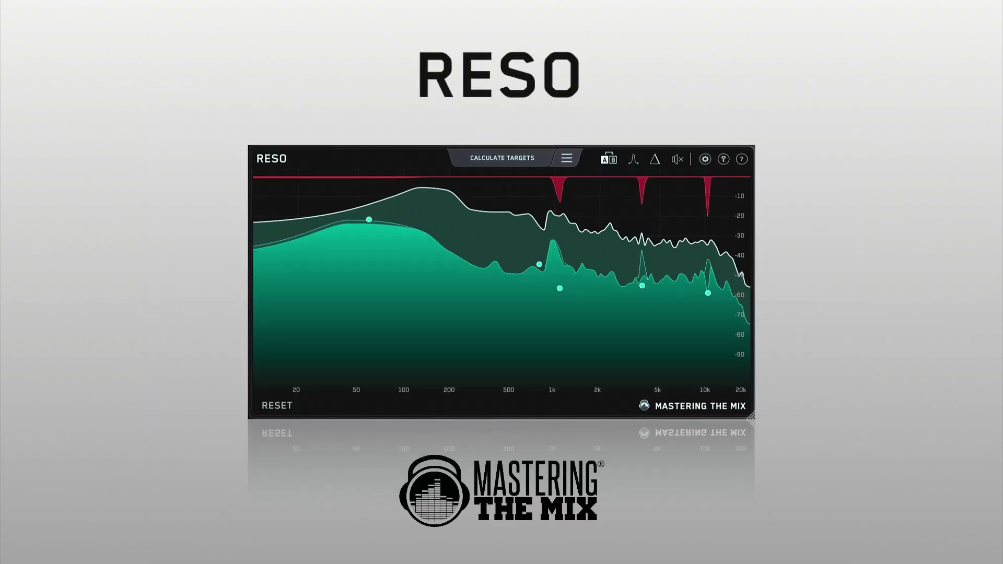